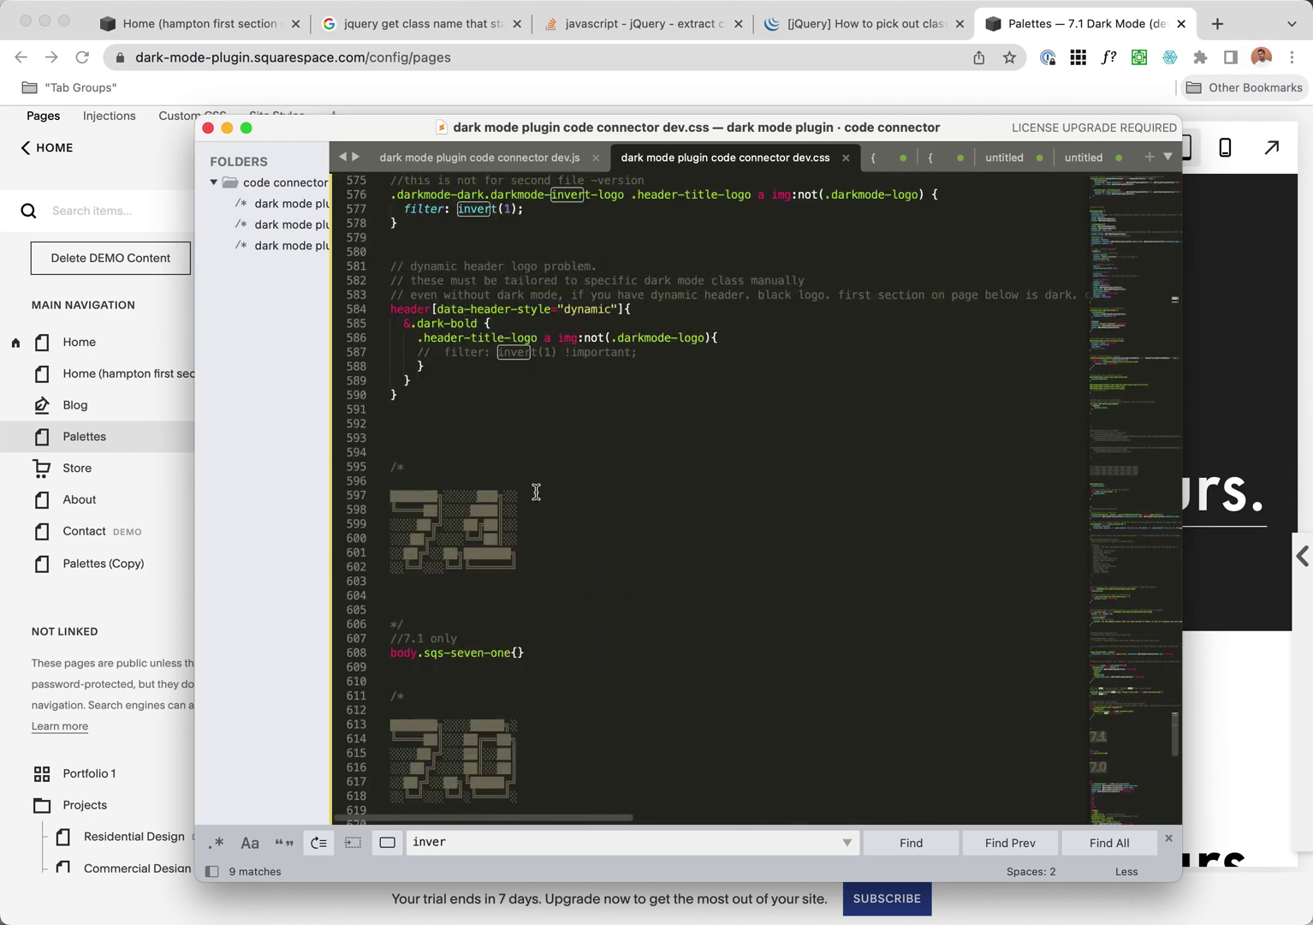
# Review the dynamic-header dark-bold logo rule and its commented-out invert filter line
pyautogui.scroll(2, 536, 492)
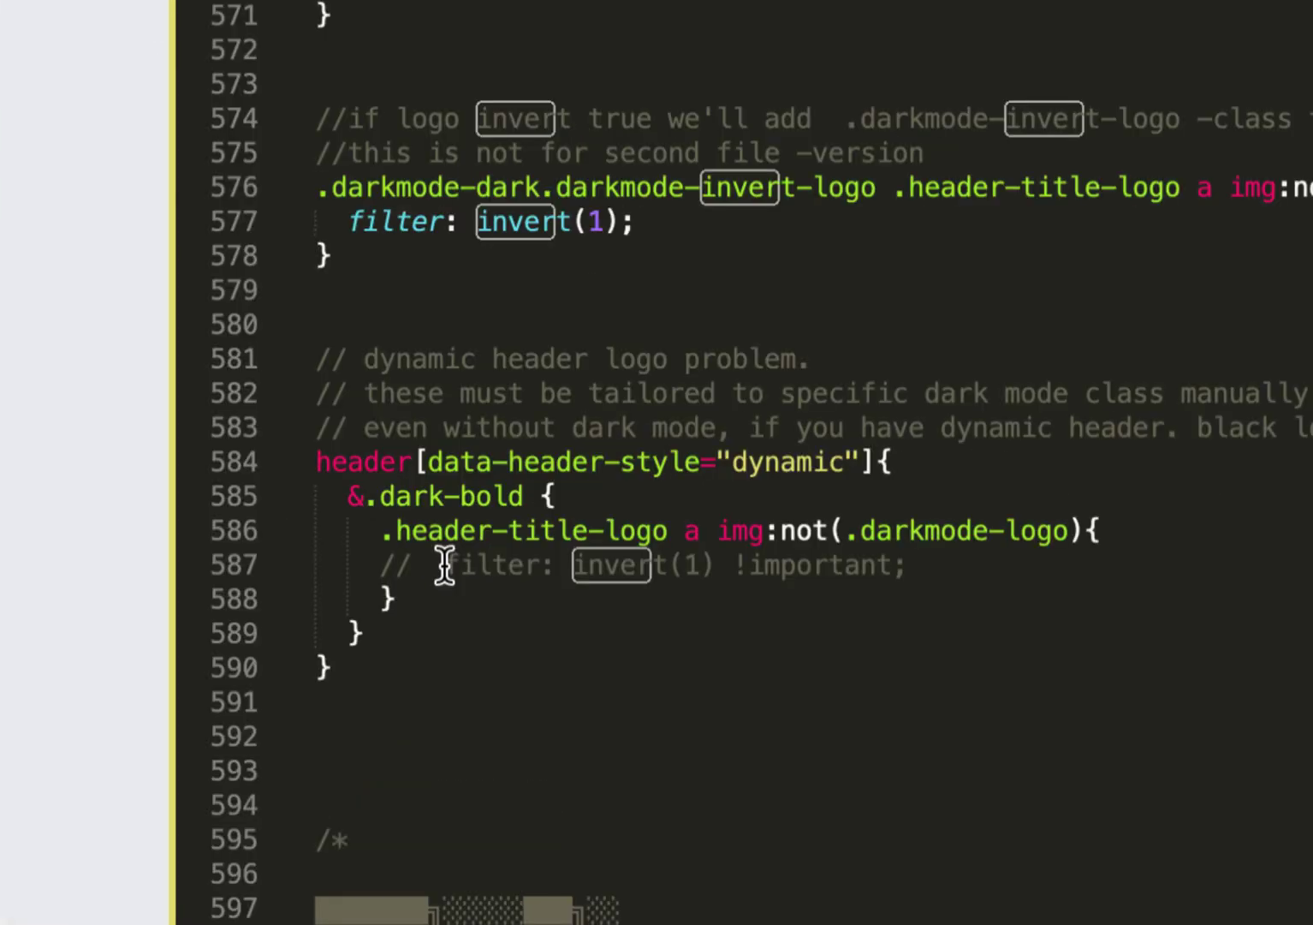
pyautogui.click(505, 497)
pyautogui.click(827, 462)
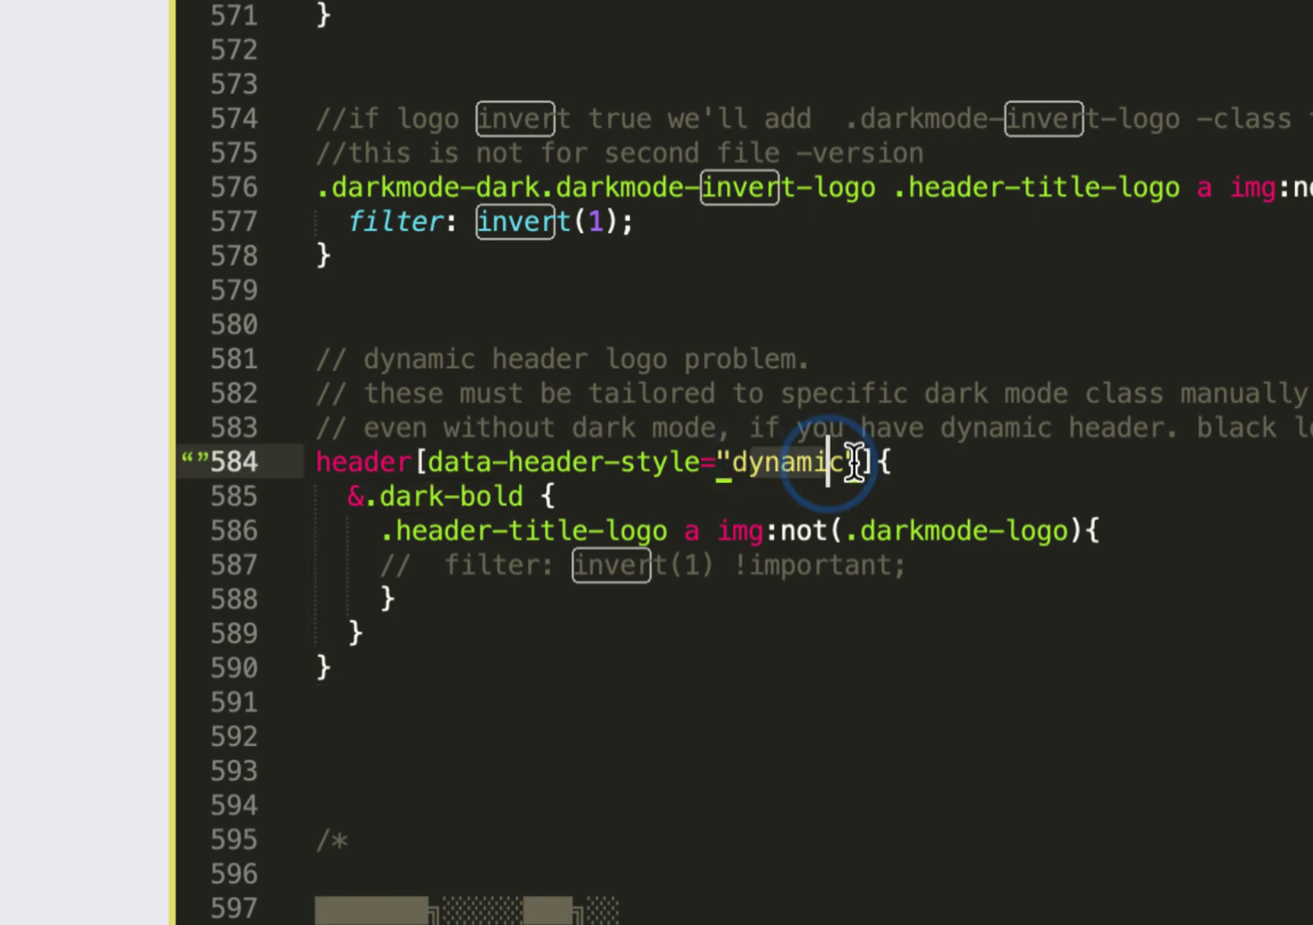
pyautogui.click(390, 565)
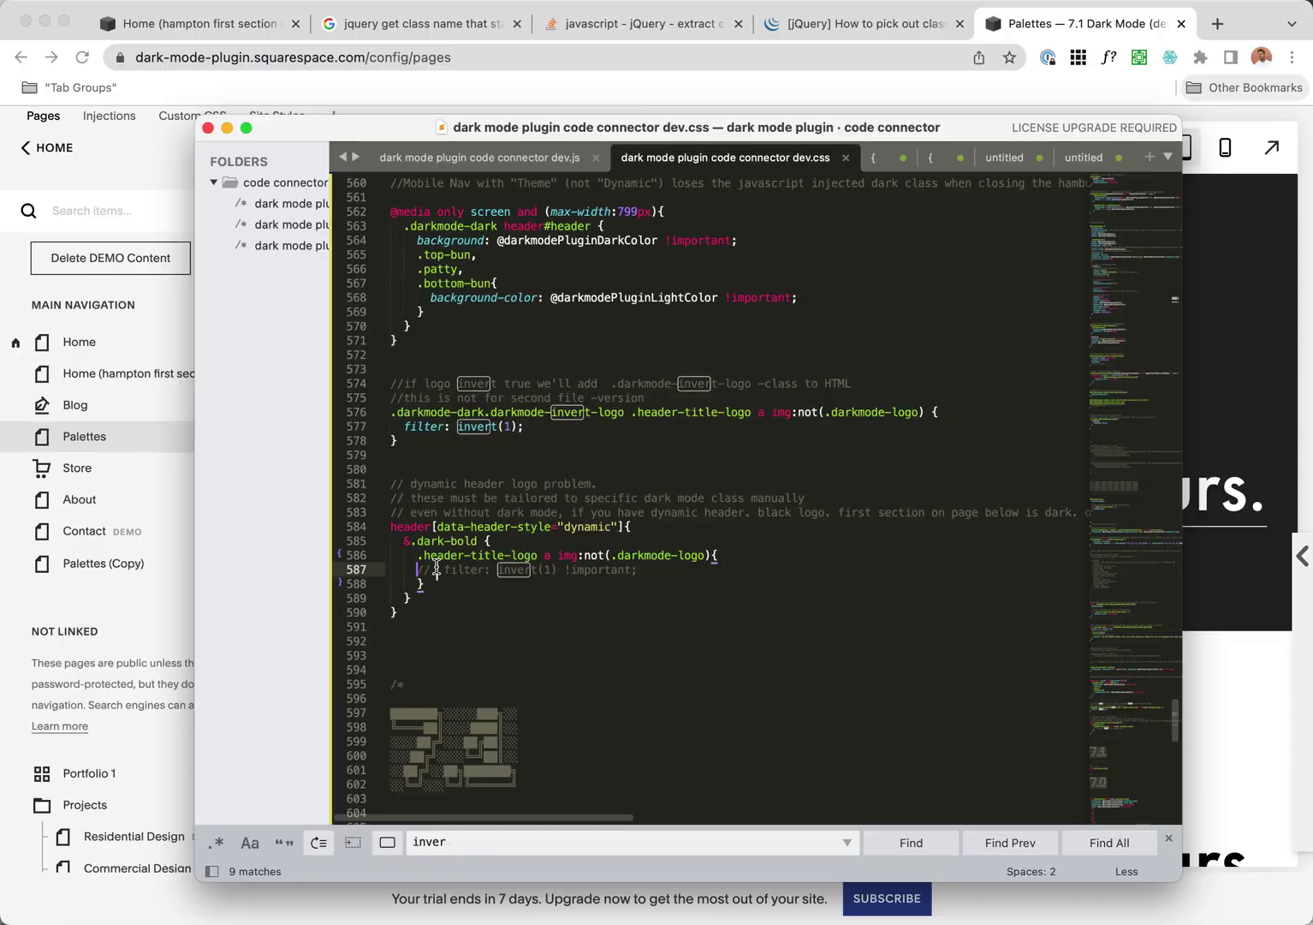
# Preview Home with dark mode on and off, then open Home (hampton first section dark)
pyautogui.click(1246, 28)
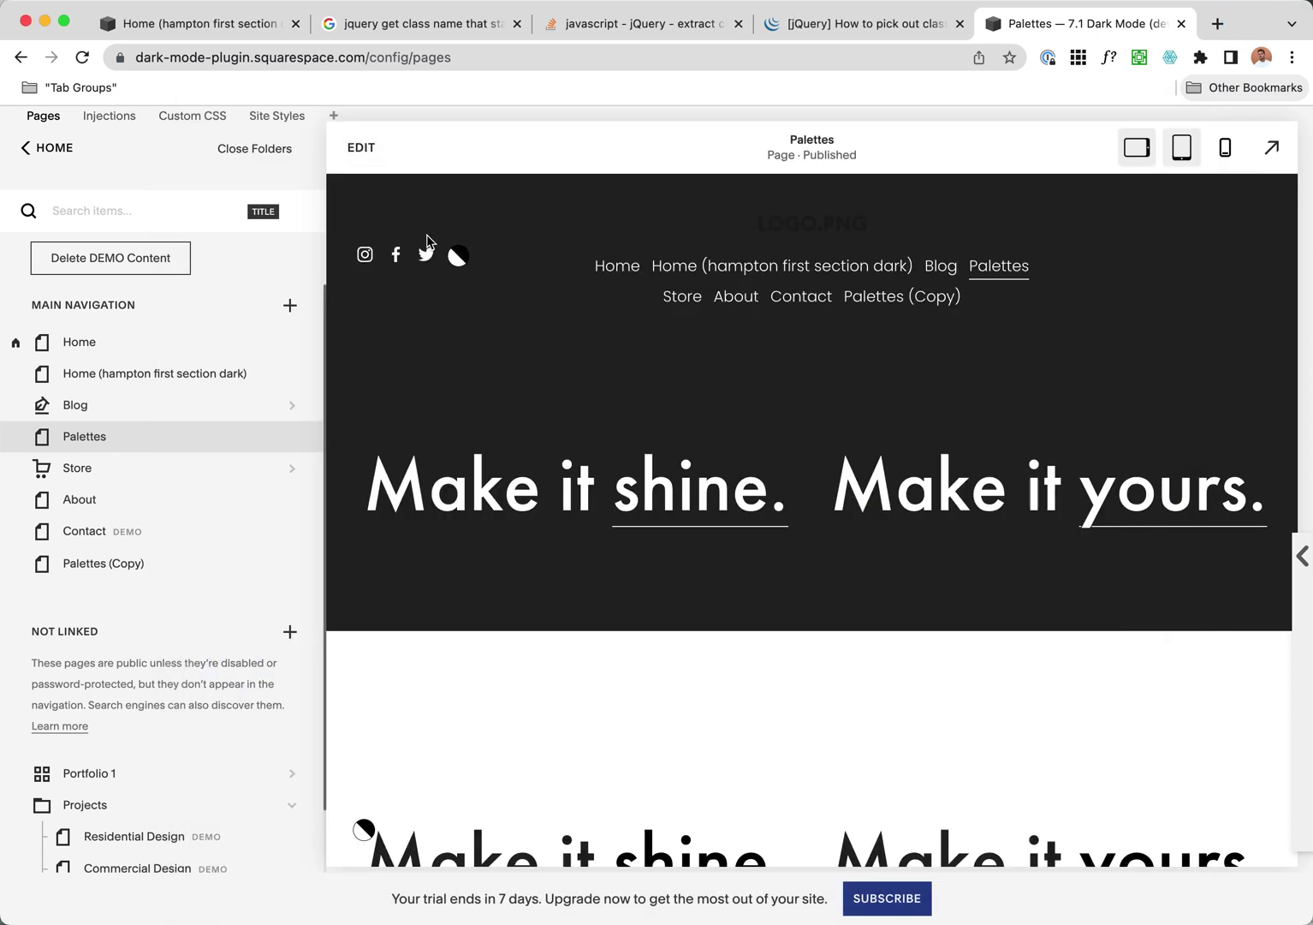
pyautogui.click(621, 271)
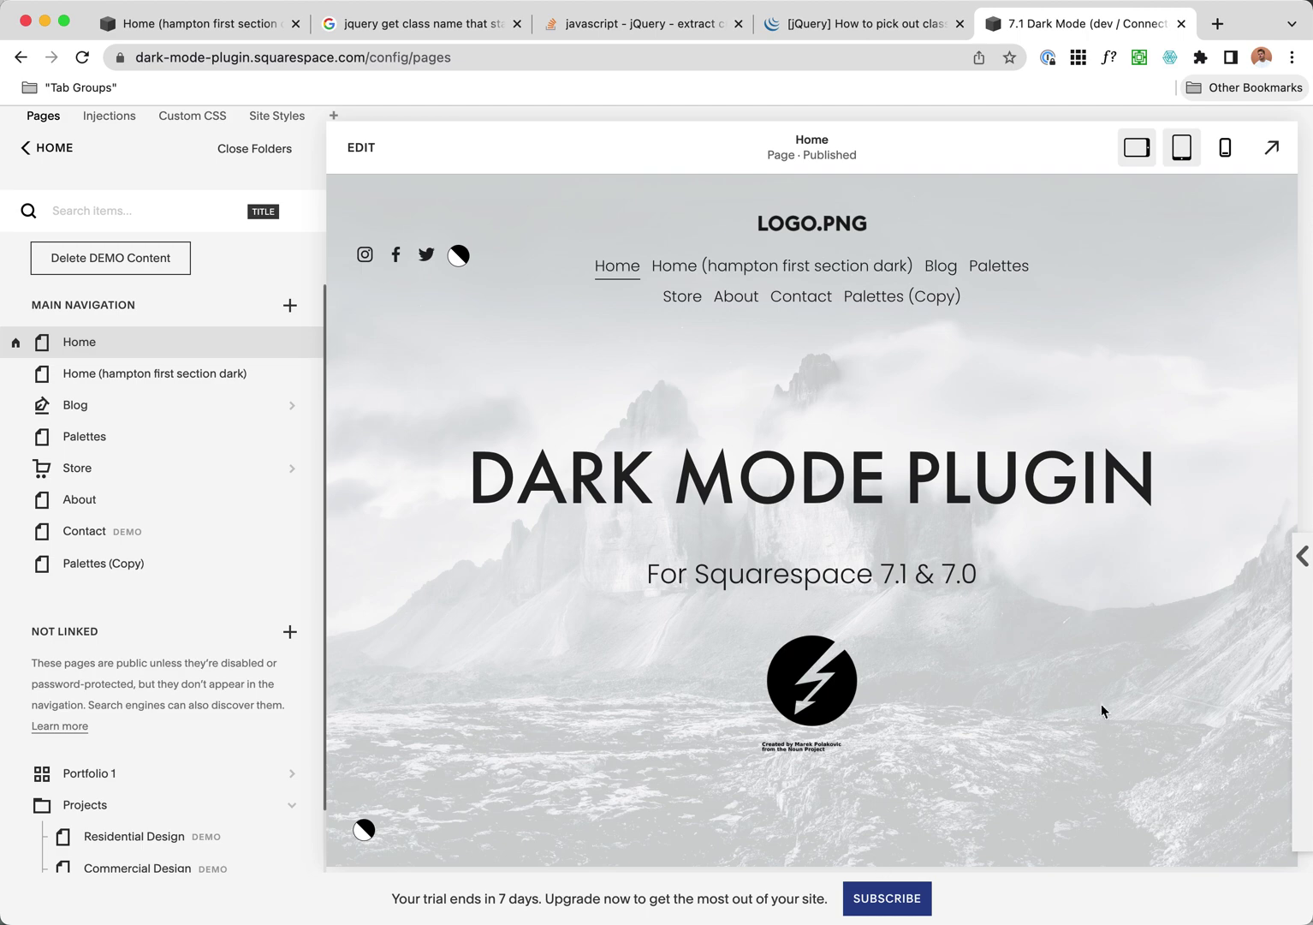
pyautogui.click(364, 829)
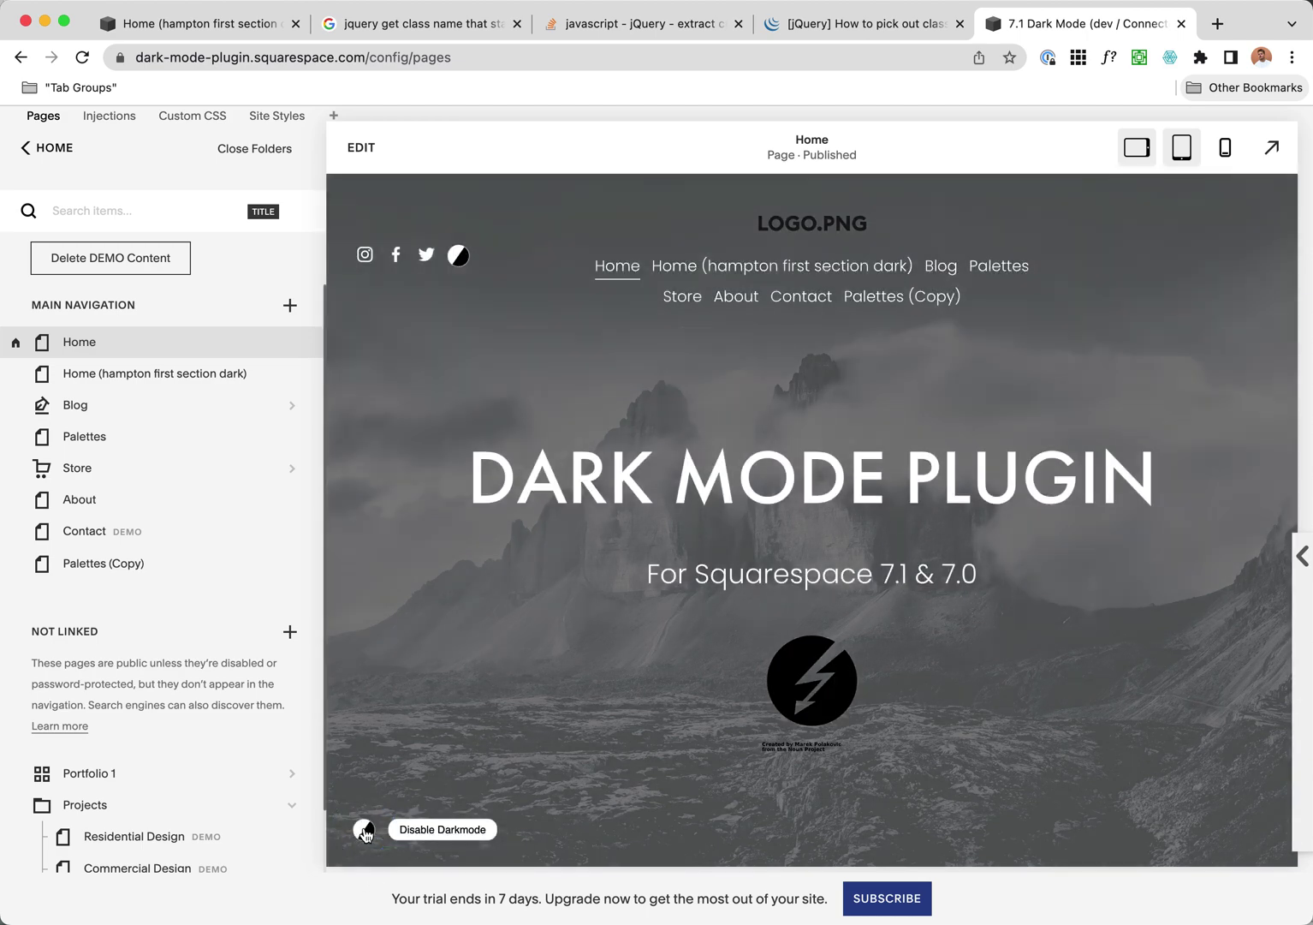
pyautogui.click(364, 829)
pyautogui.click(747, 266)
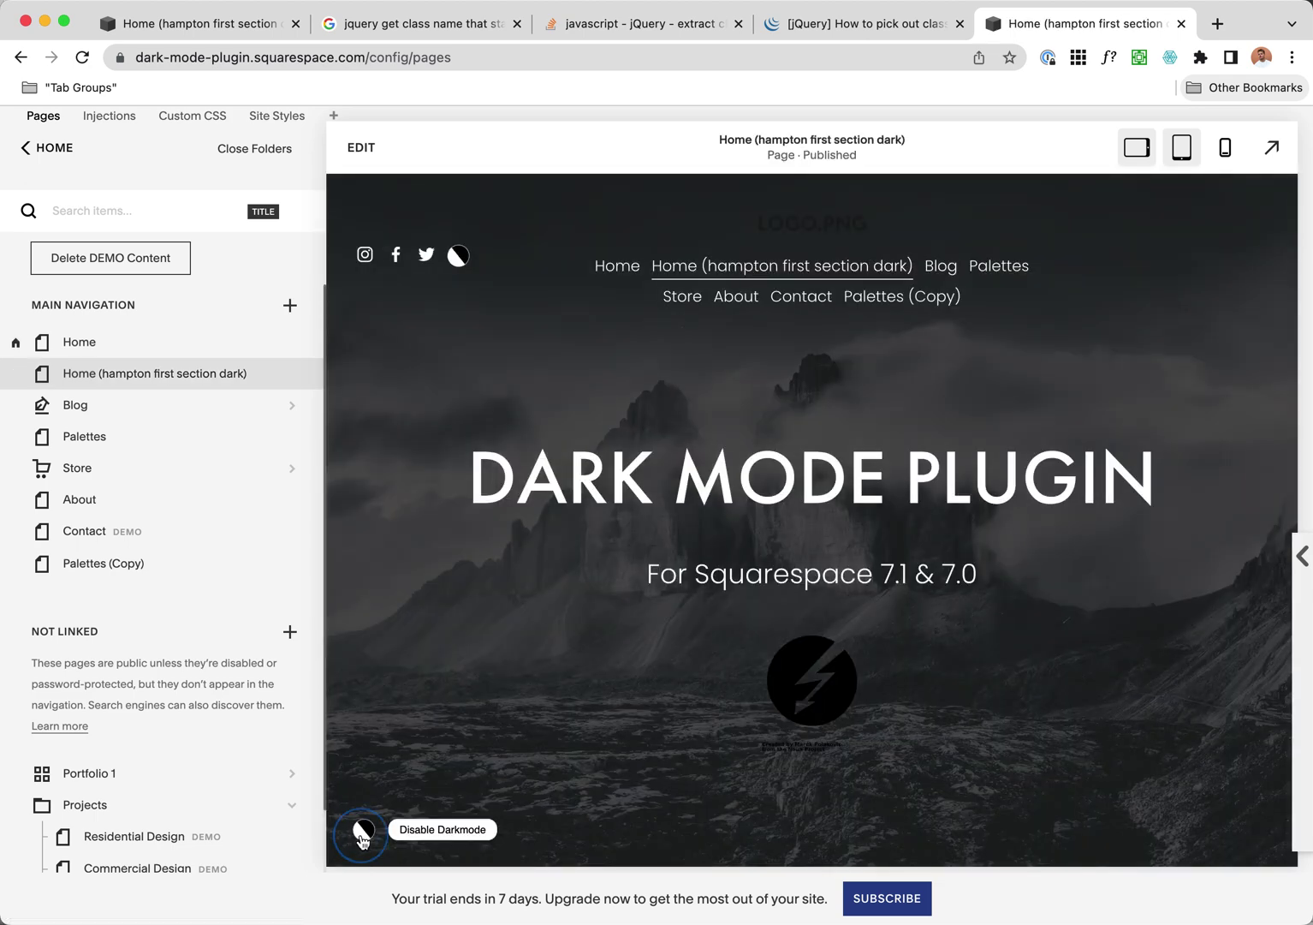
# Preview Palettes, then Palettes (Copy) with its dark logo on a magenta header
pyautogui.click(979, 275)
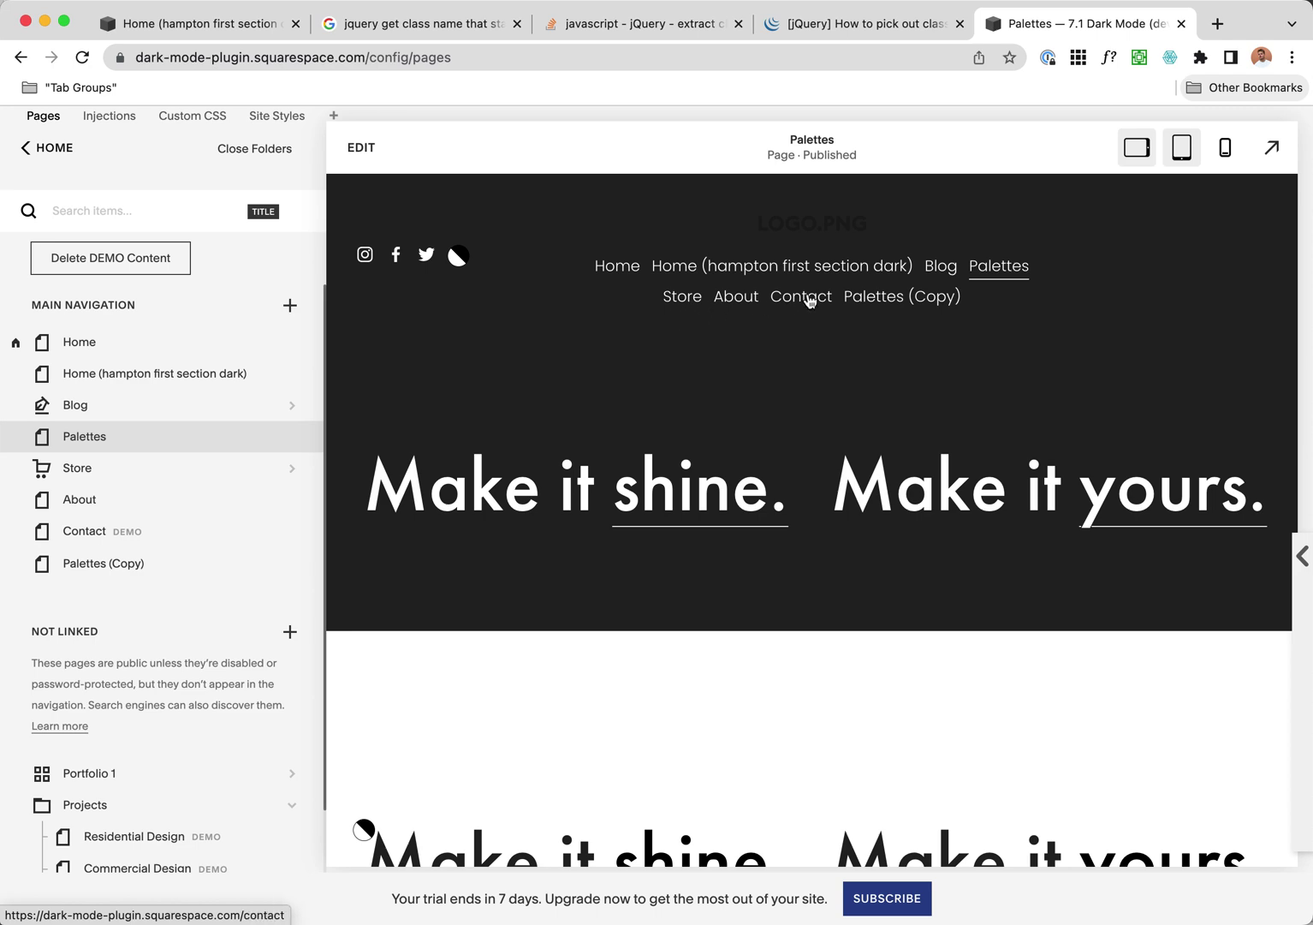
pyautogui.click(871, 298)
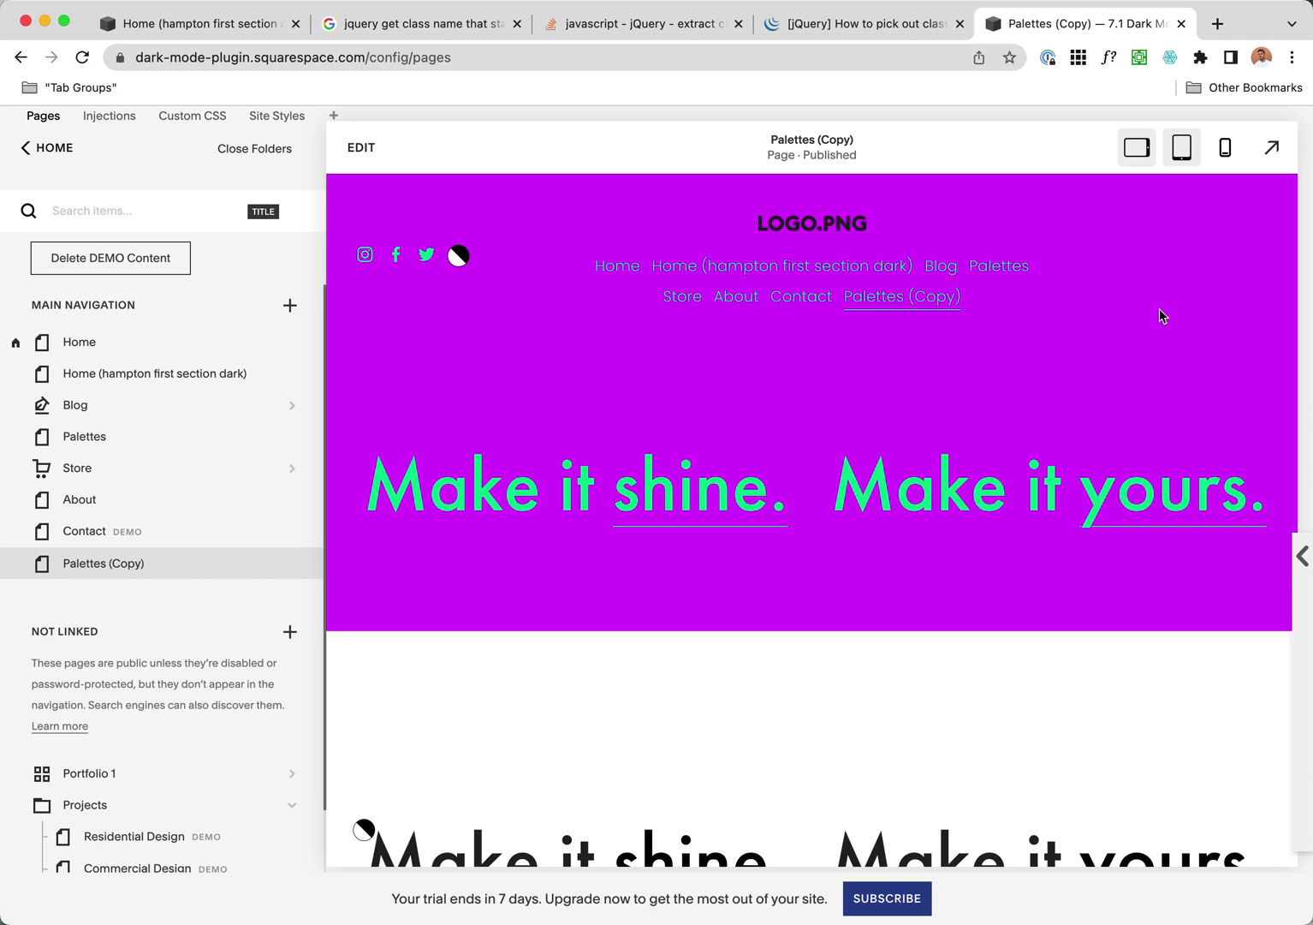
pyautogui.press('super+Tab')
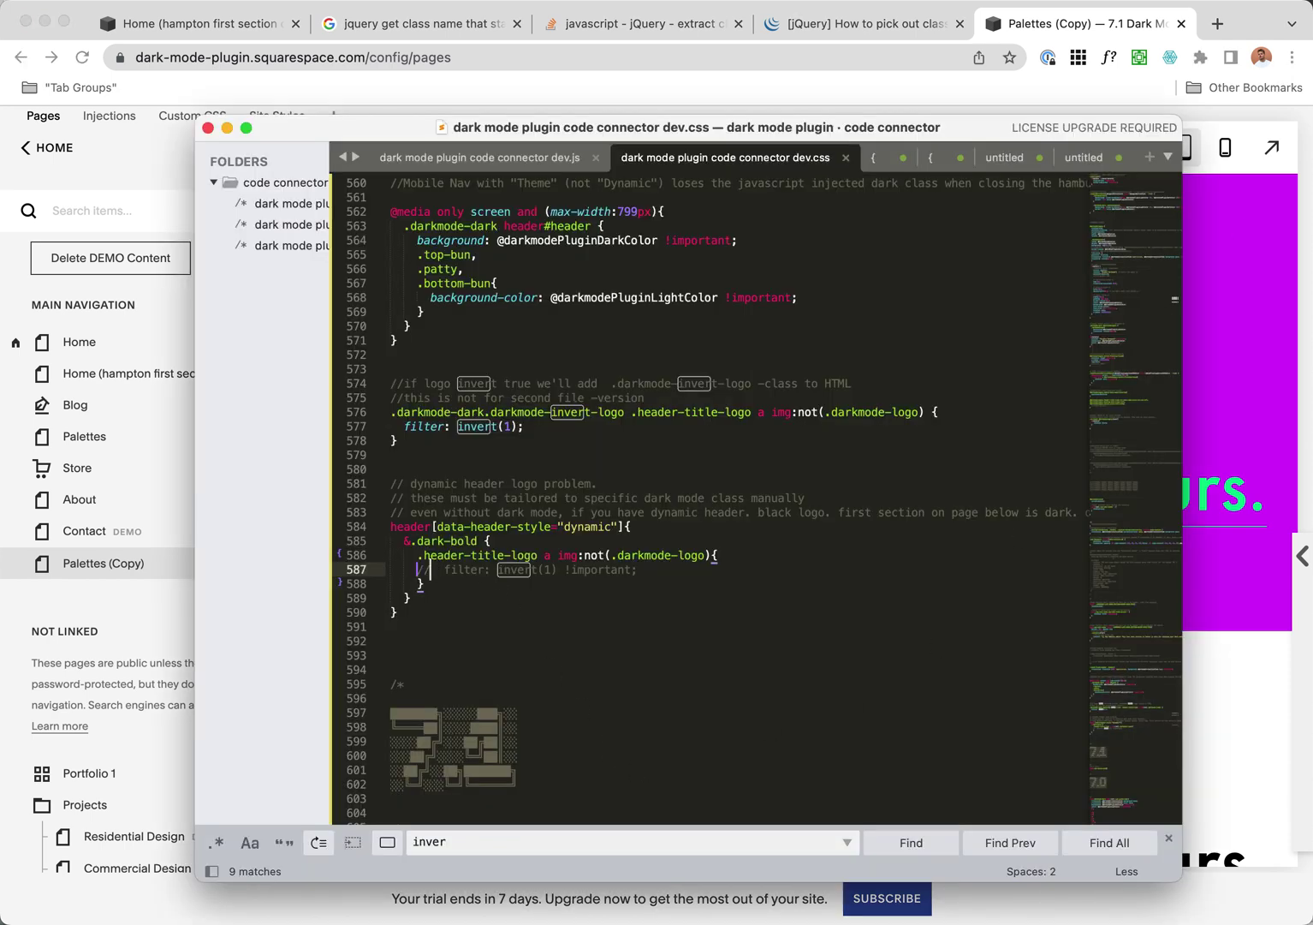
# Uncomment the filter: invert(1) !important line in the dark-bold logo rule
pyautogui.press('super+slash')
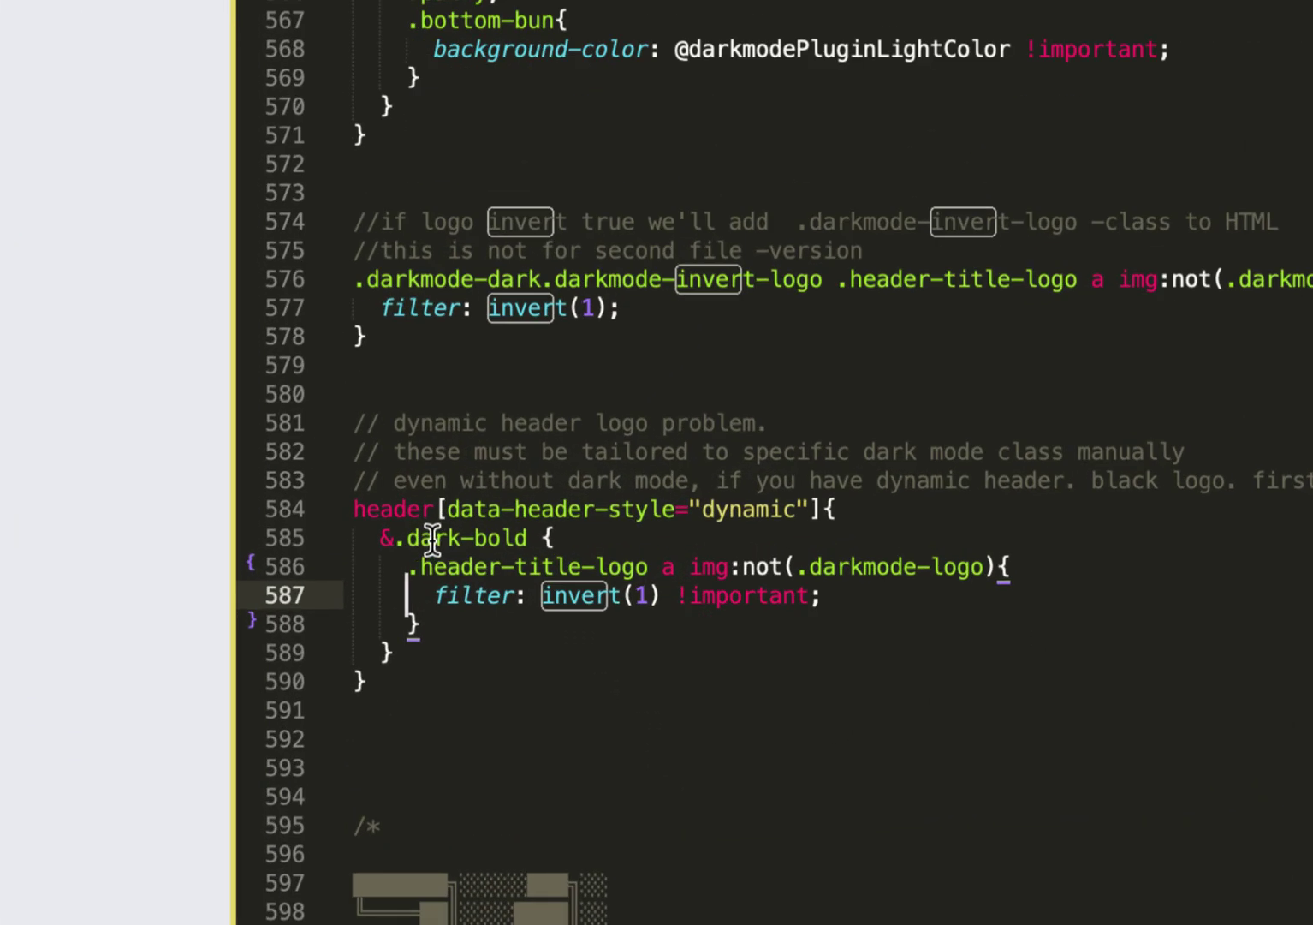
pyautogui.moveTo(415, 540); pyautogui.dragTo(475, 542)
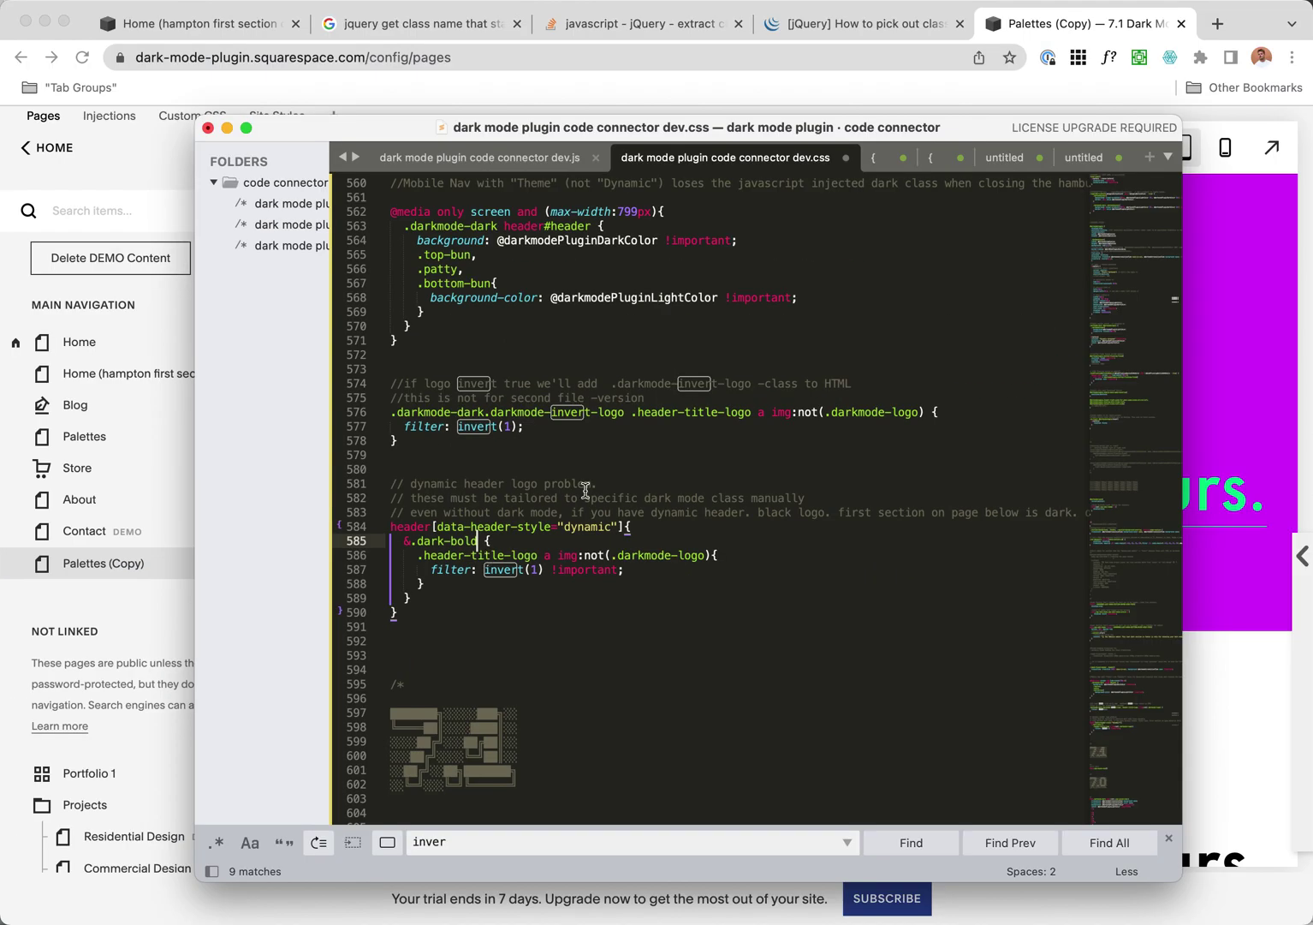
pyautogui.click(1156, 45)
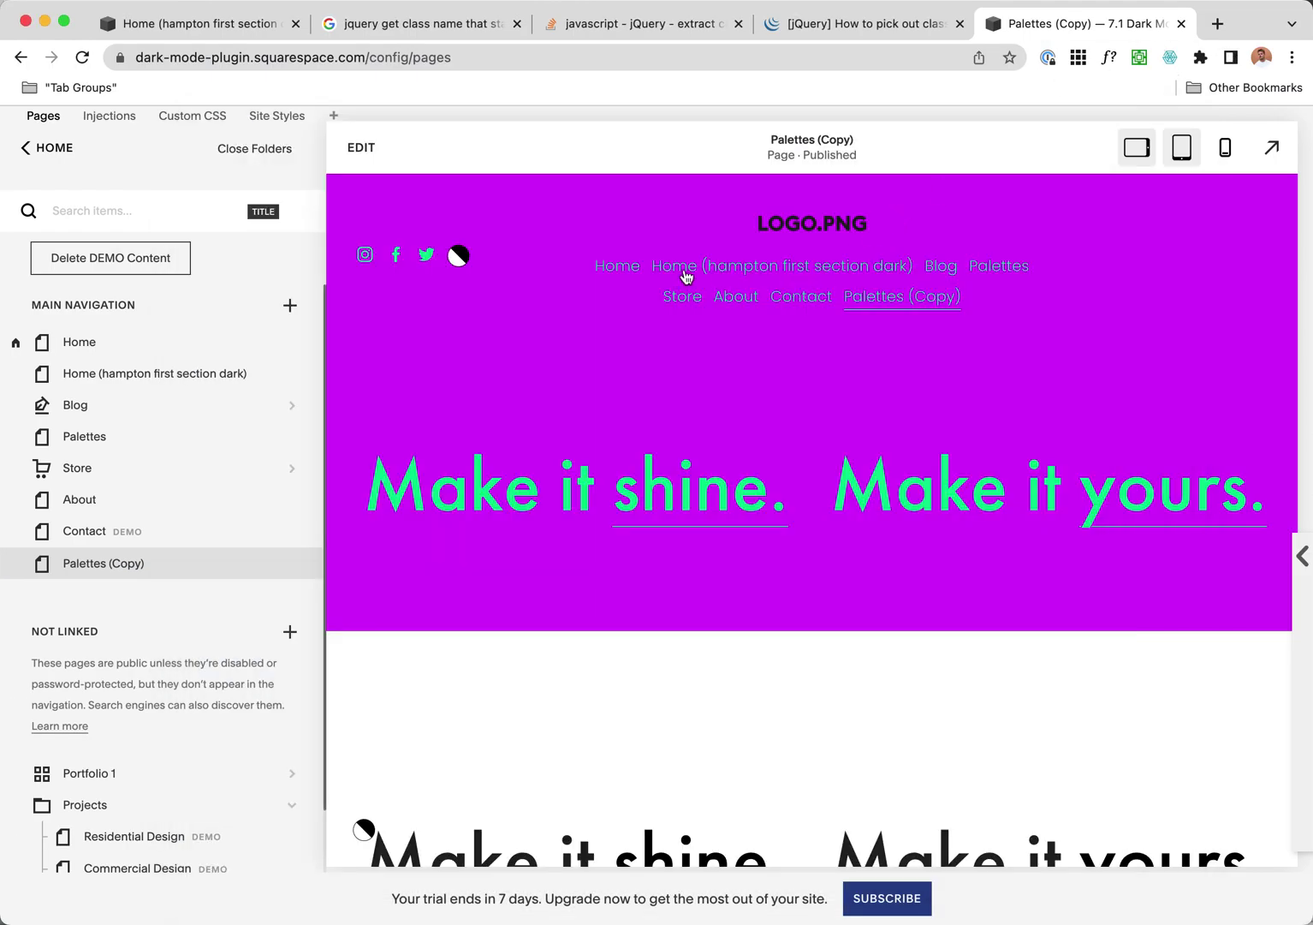
# Edit the Palettes page and confirm its first section's colour theme is Dark 2
pyautogui.click(993, 268)
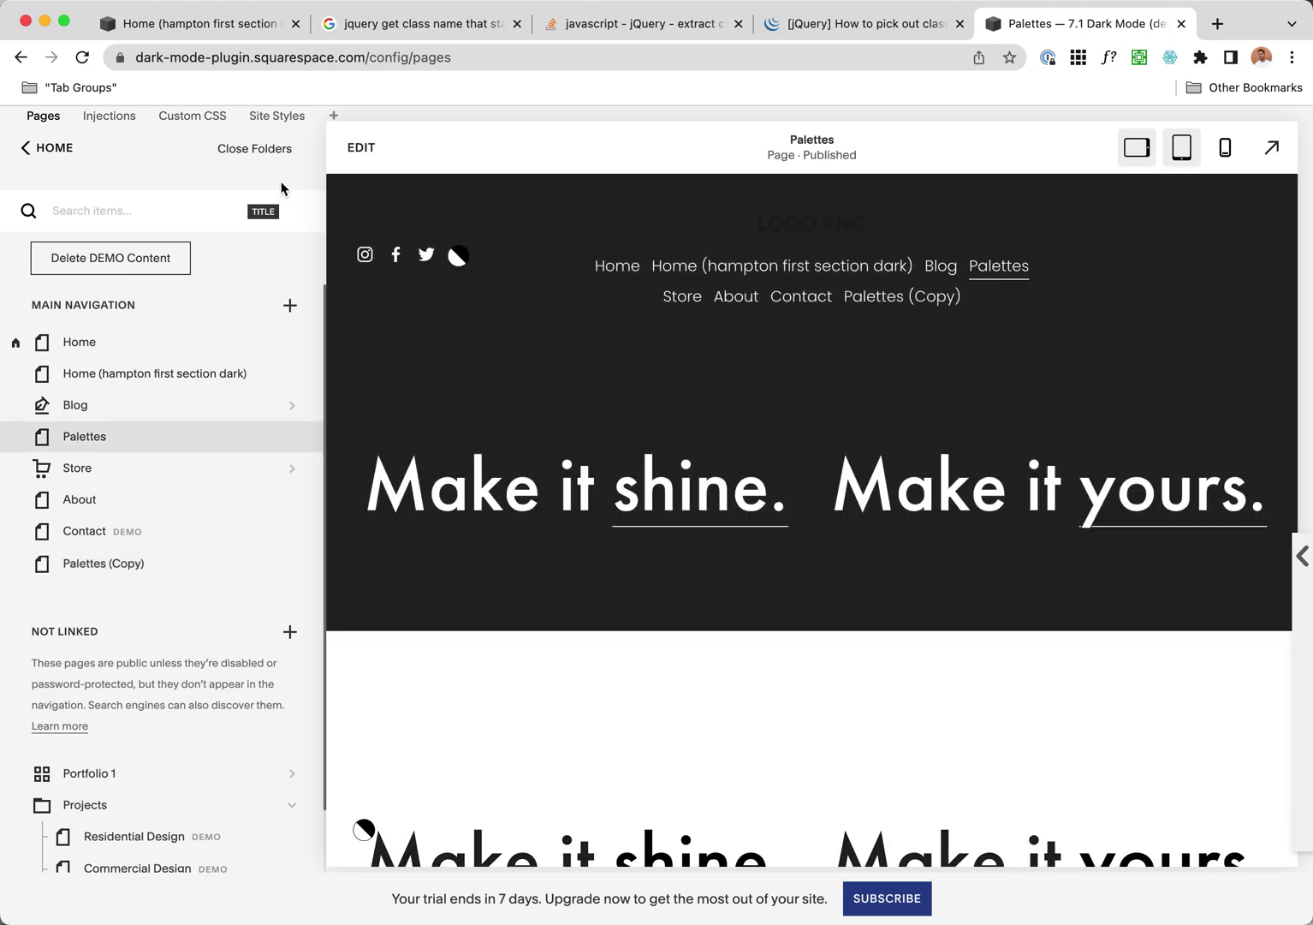
pyautogui.click(360, 148)
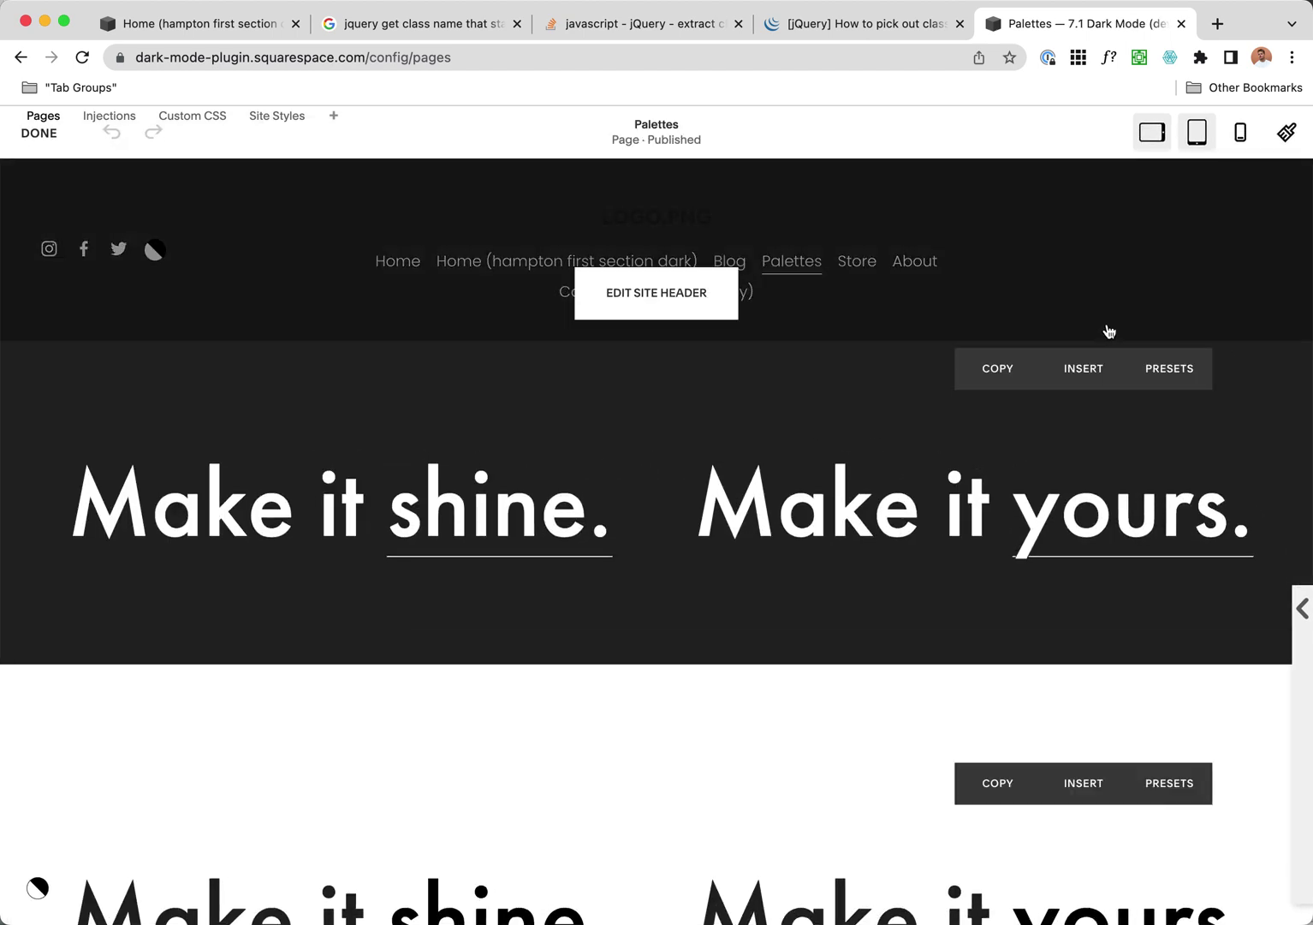
pyautogui.click(1114, 381)
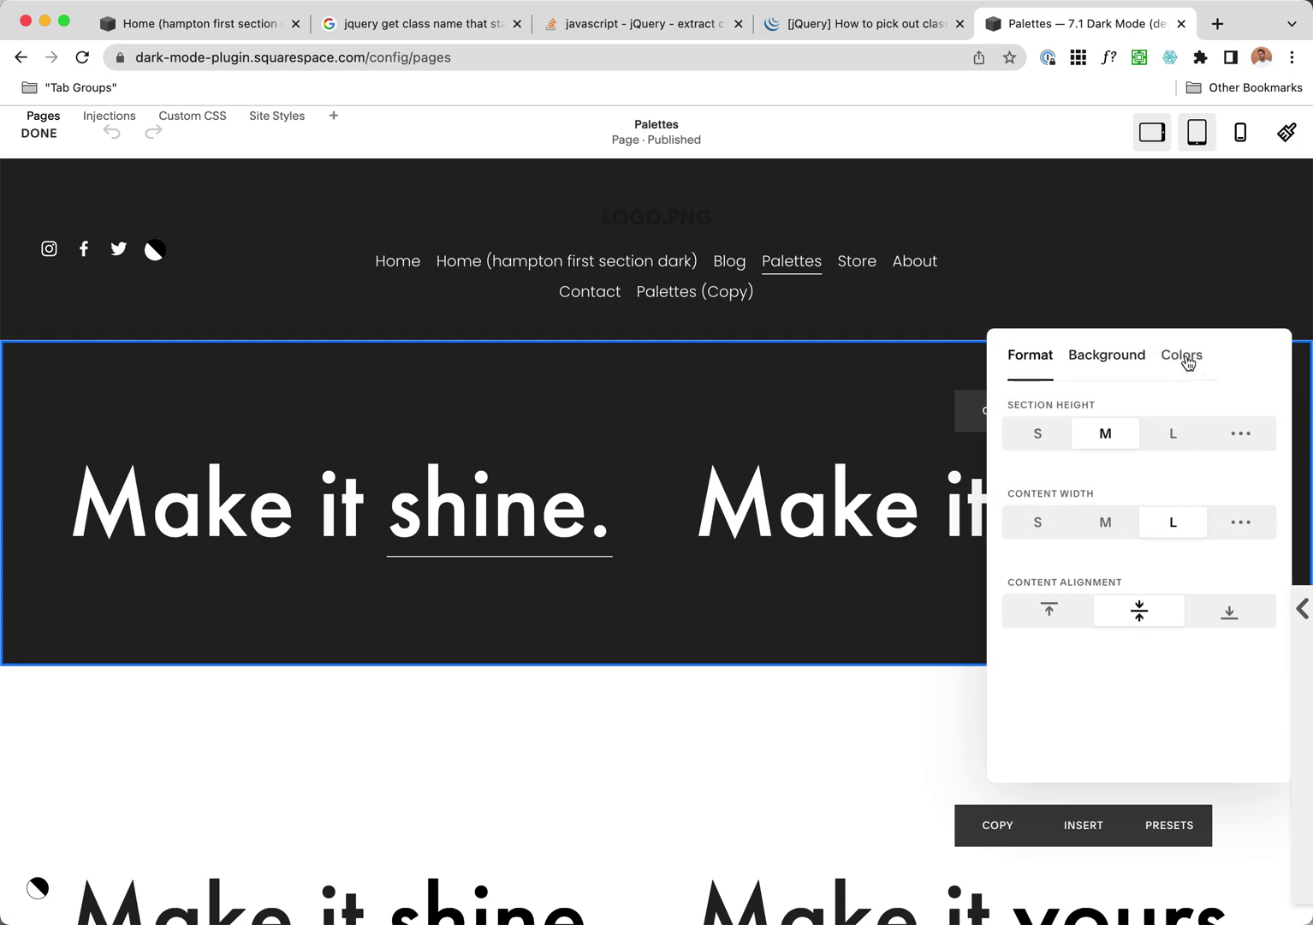
pyautogui.click(1184, 358)
pyautogui.scroll(-3, 1125, 677)
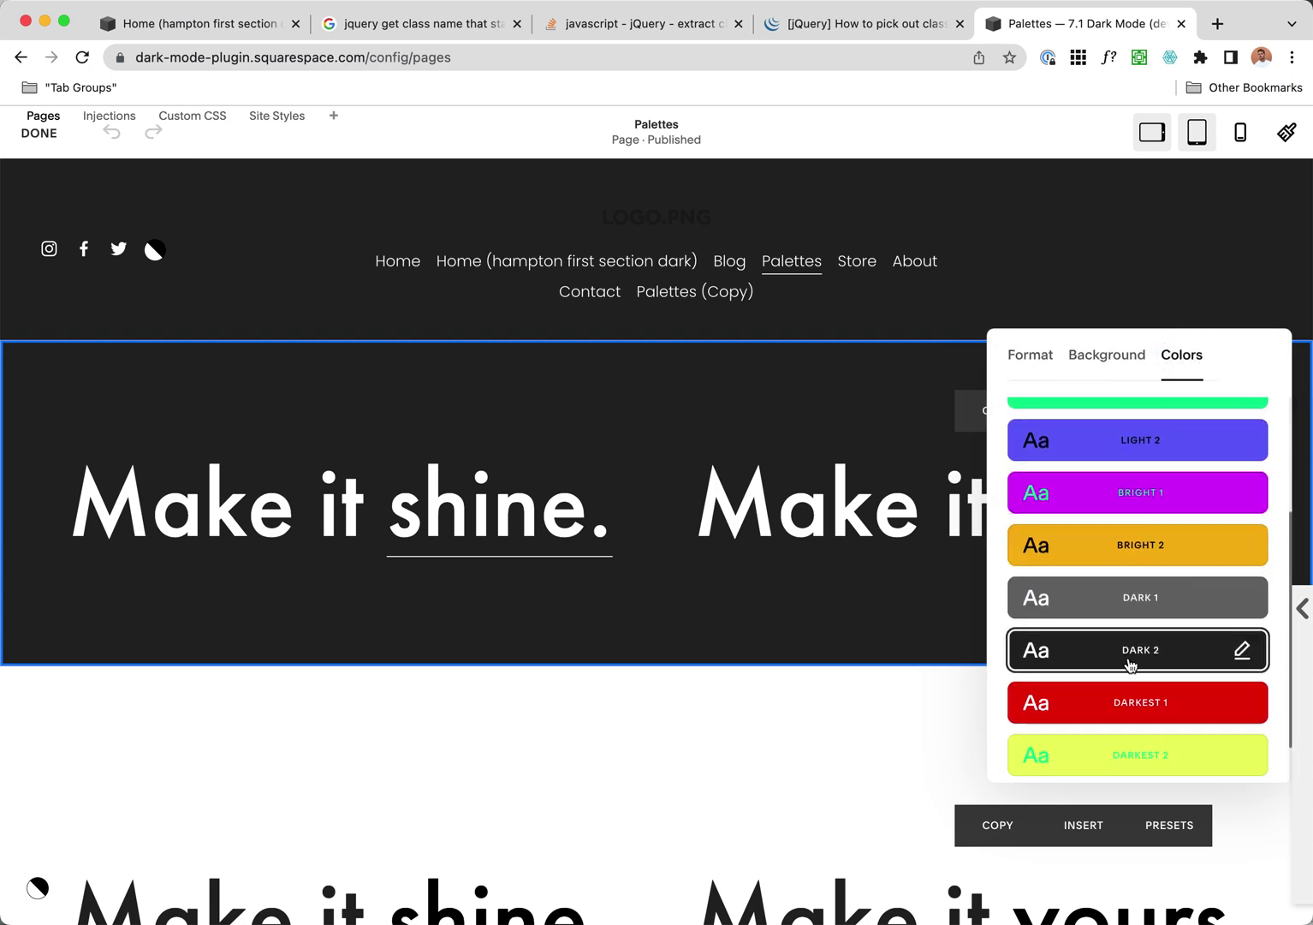
pyautogui.click(856, 661)
pyautogui.click(39, 132)
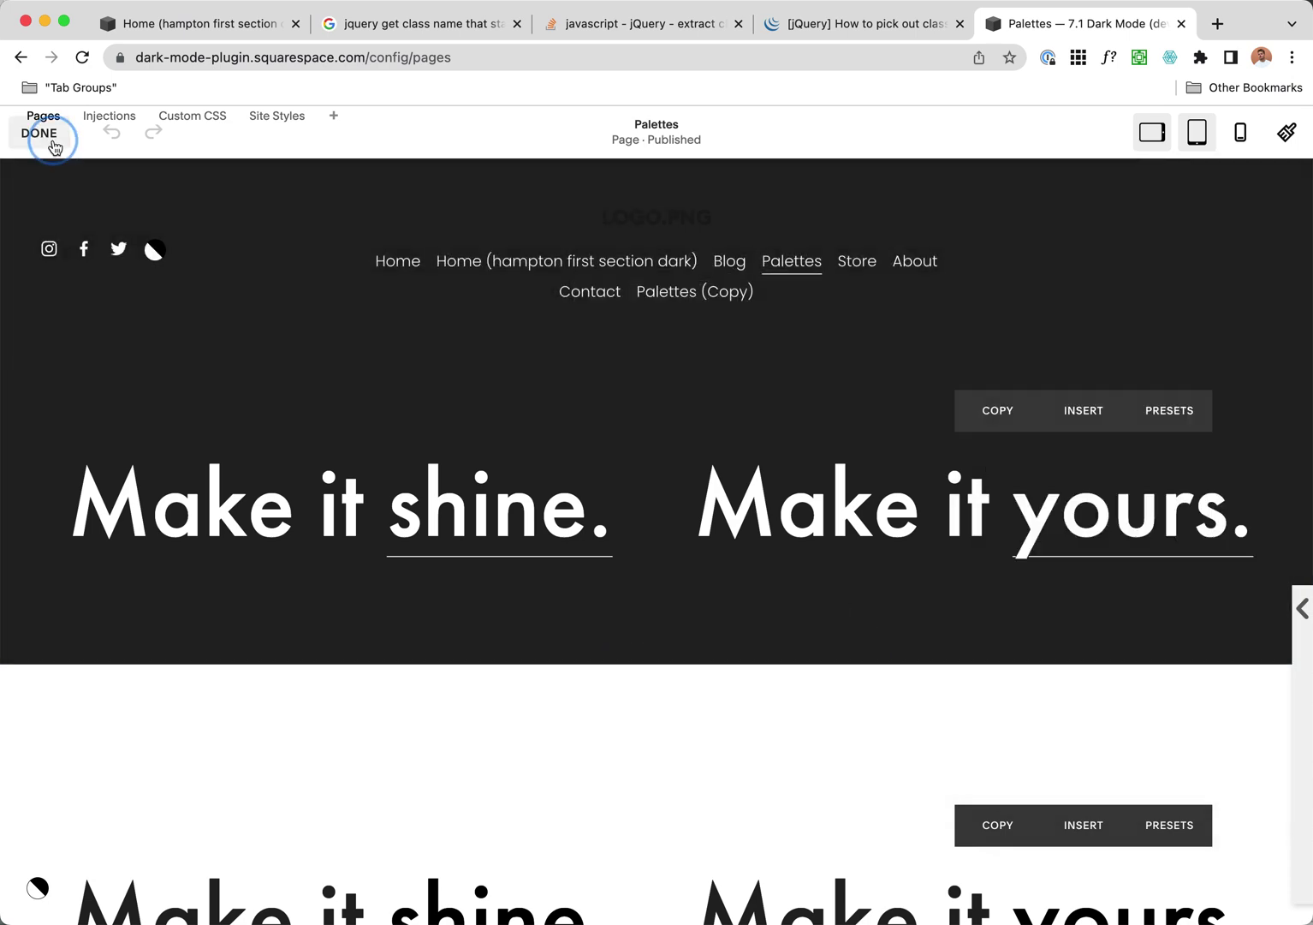
pyautogui.press('super+Tab')
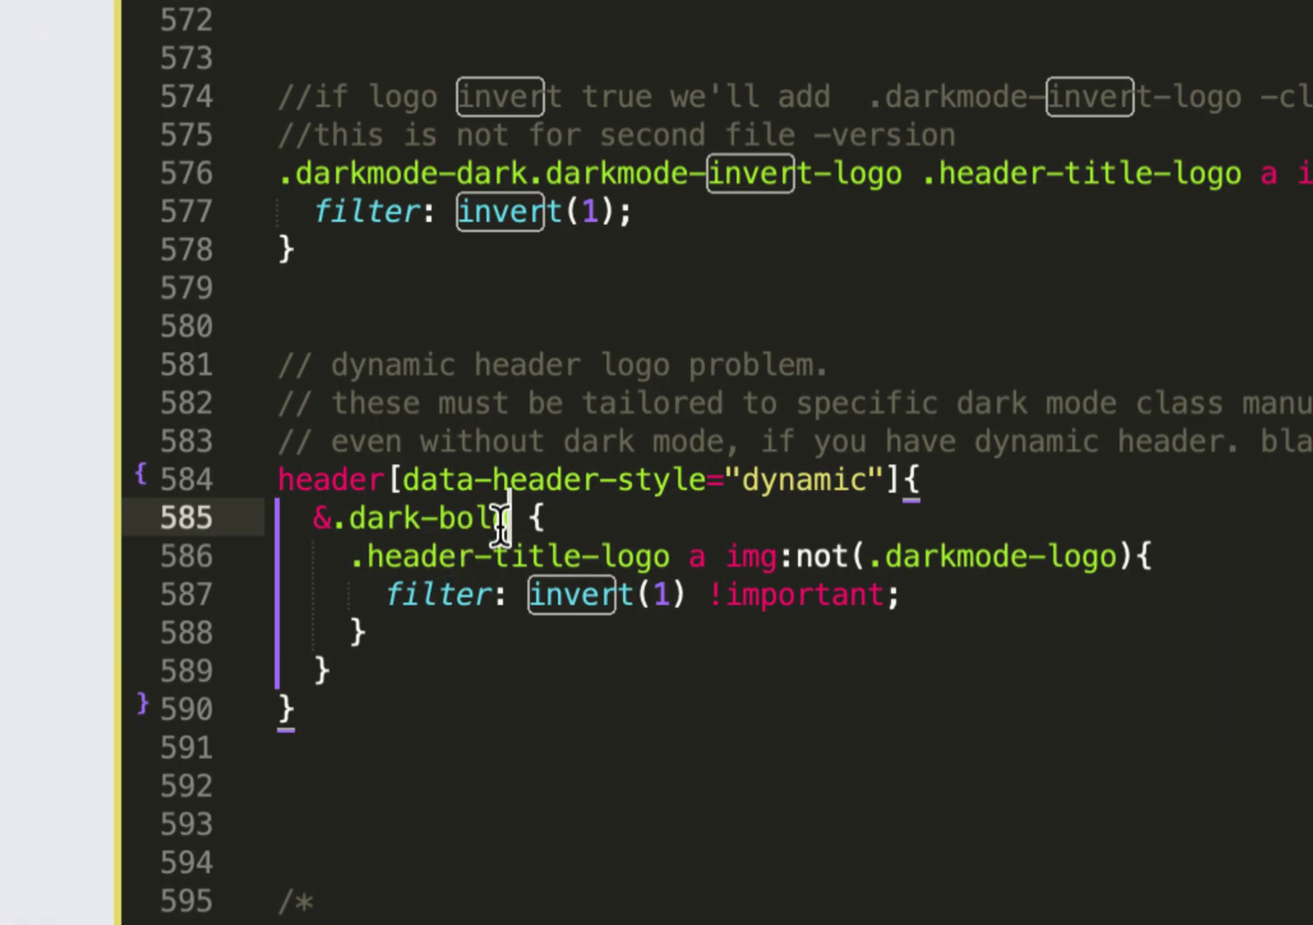
# Save the CSS file with the dark-bold filter: invert(1) rule active
pyautogui.moveTo(510, 518); pyautogui.dragTo(346, 517)
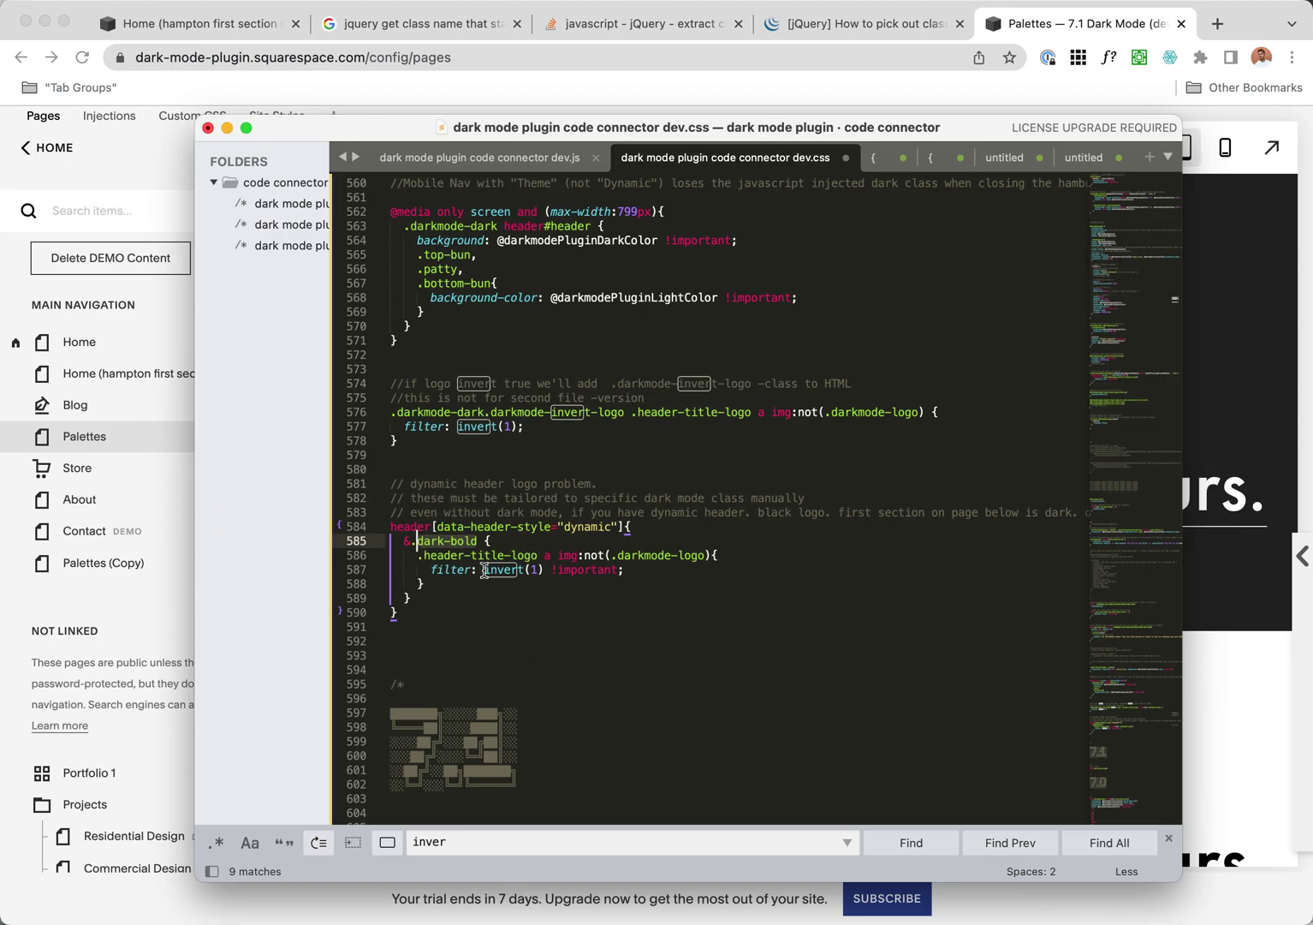
pyautogui.press('super+Tab')
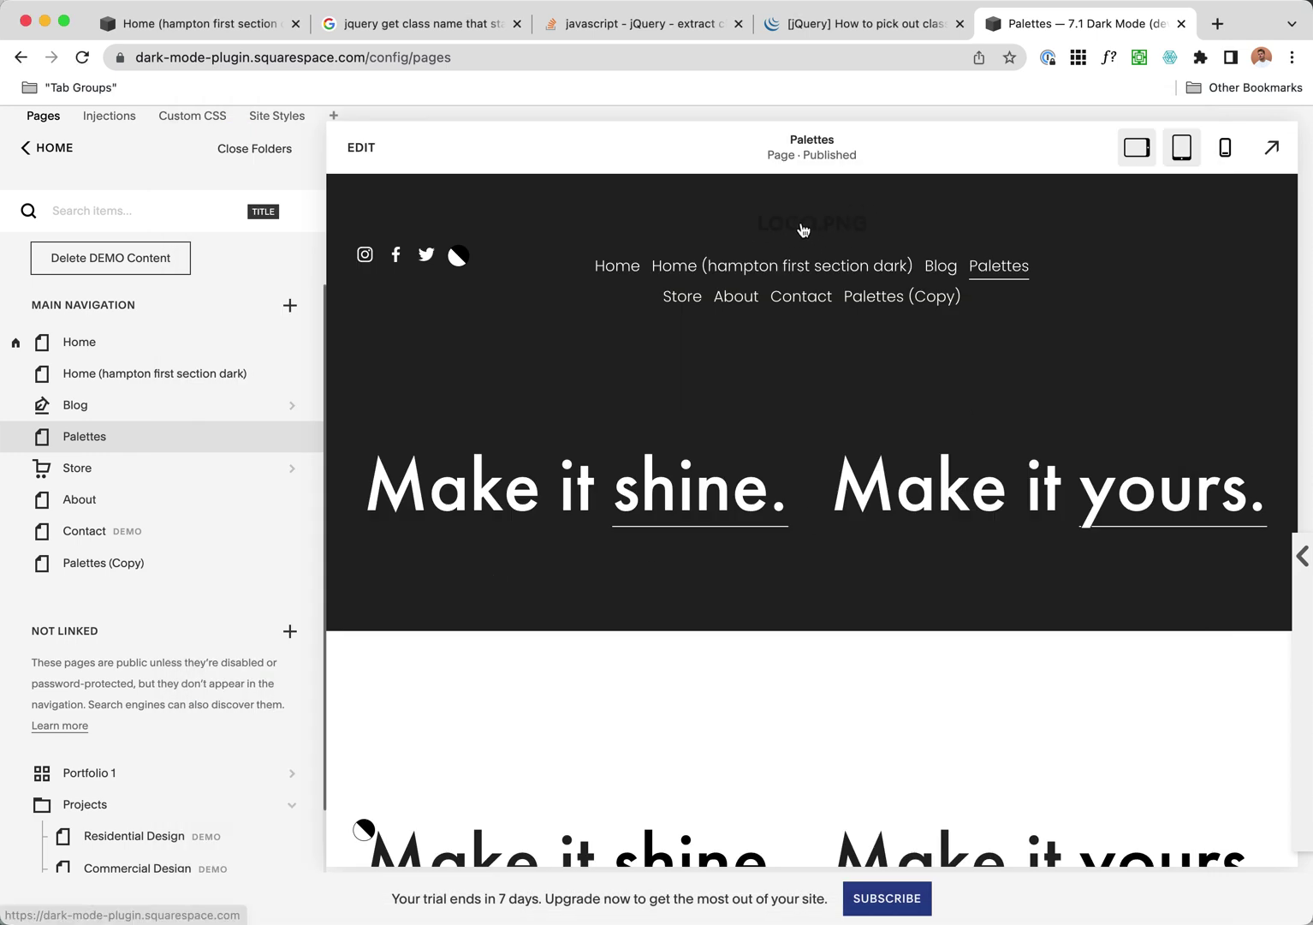
pyautogui.press('super+Tab')
pyautogui.click(428, 571)
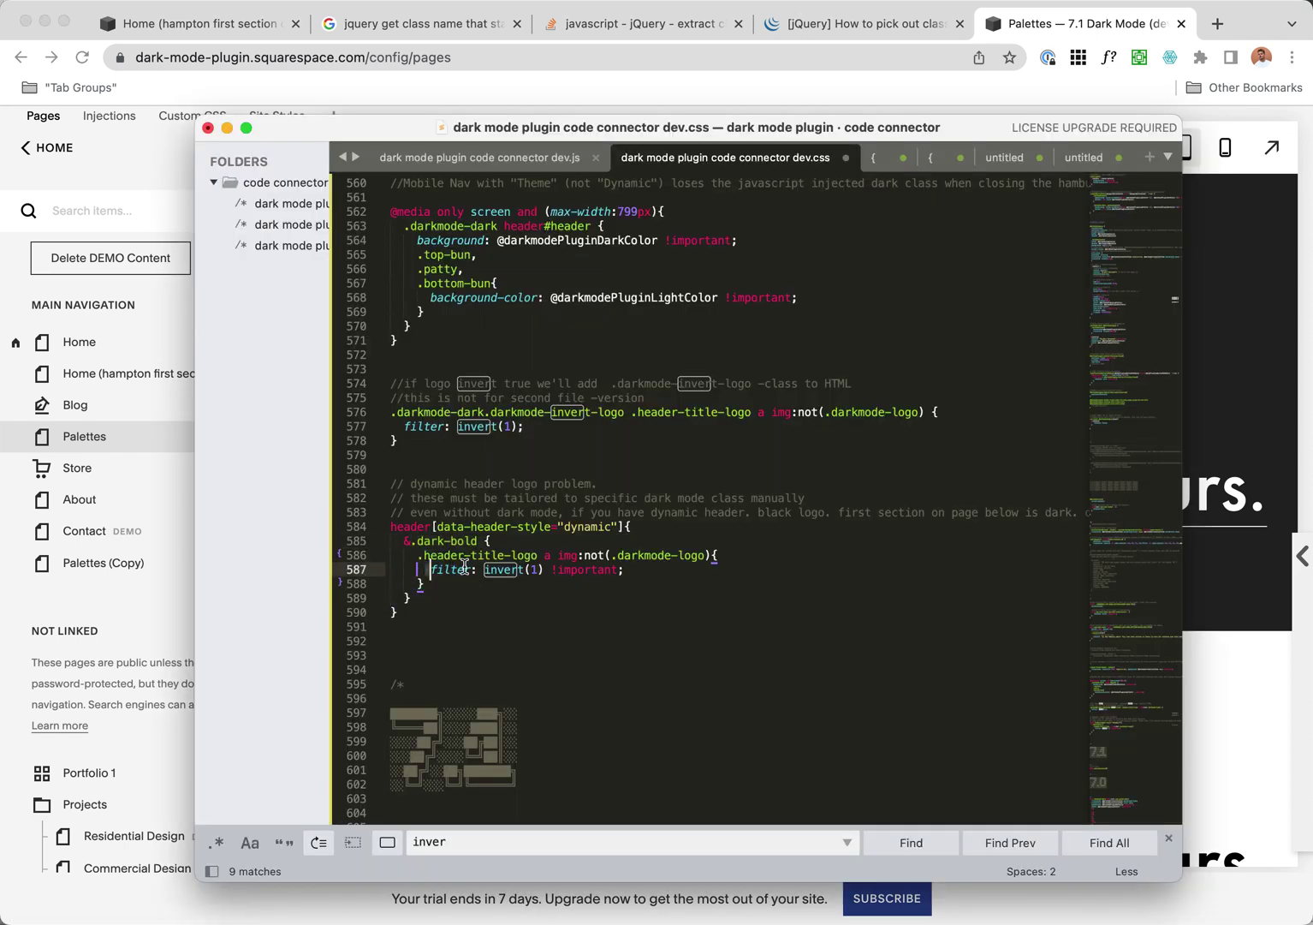
pyautogui.press('super+s')
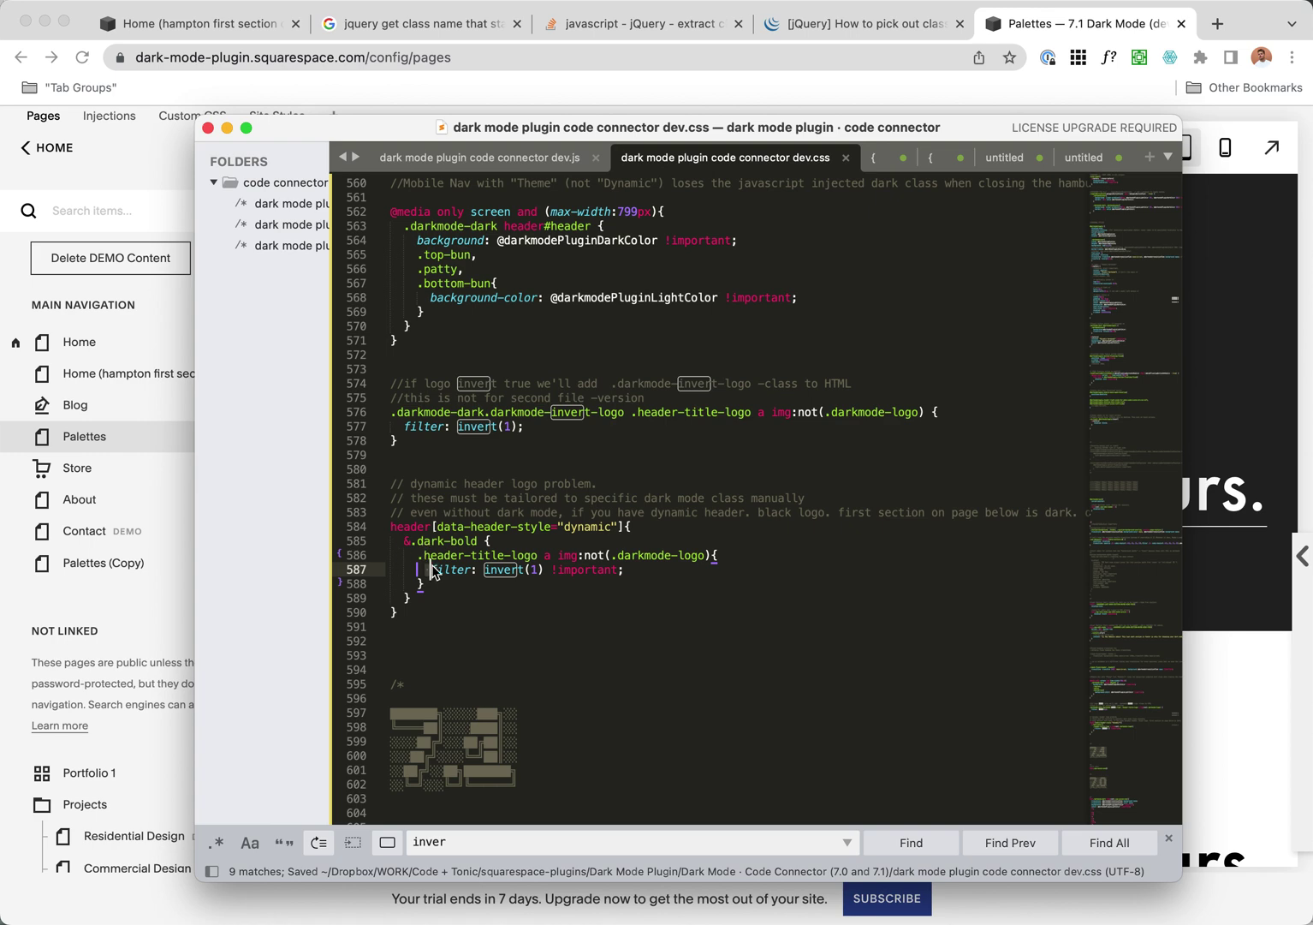
pyautogui.click(1280, 34)
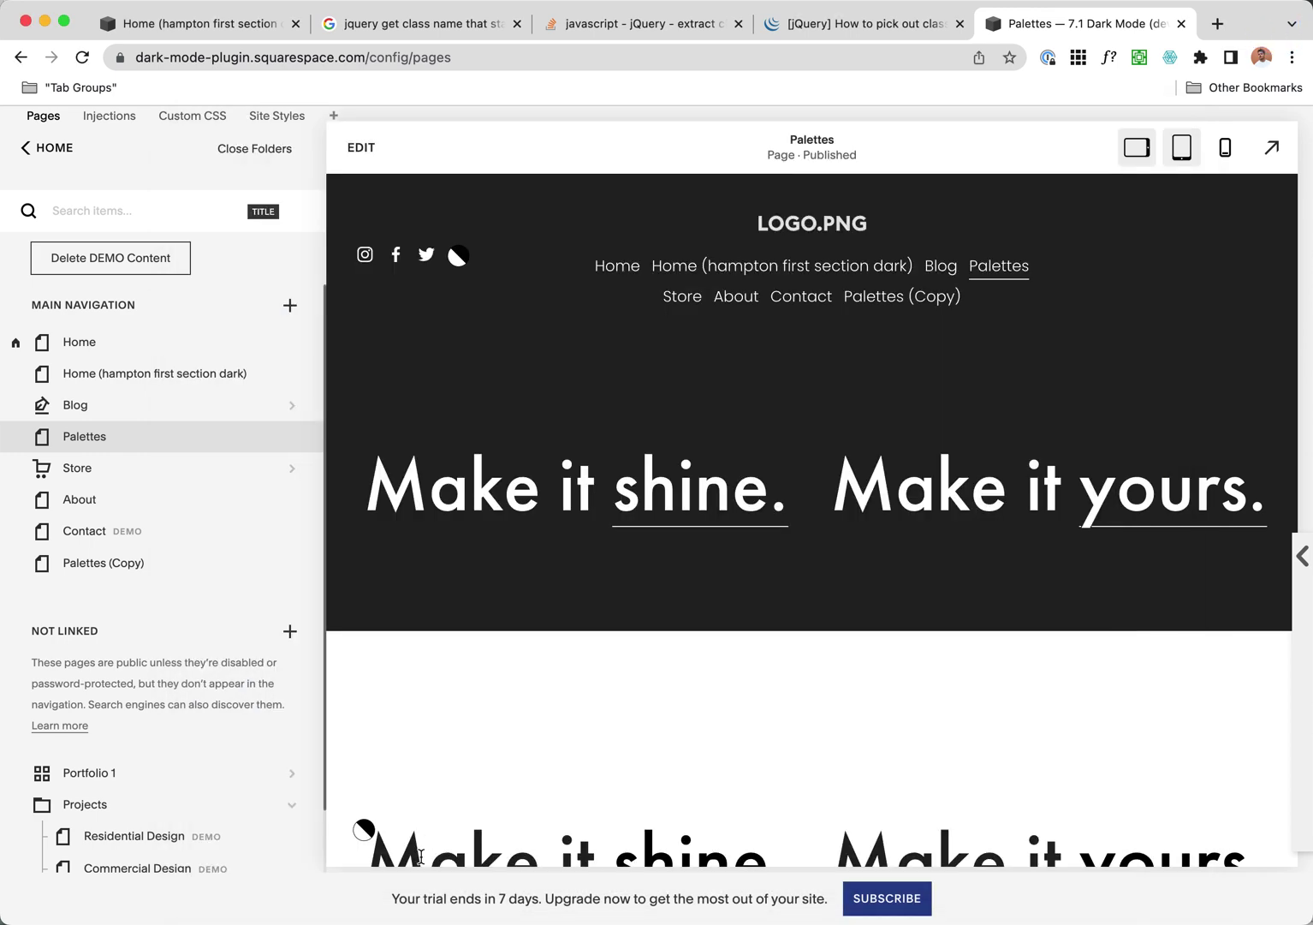
# Confirm the Palettes logo stays white with dark mode on and off, then select lines 584–590
pyautogui.click(366, 832)
pyautogui.click(366, 833)
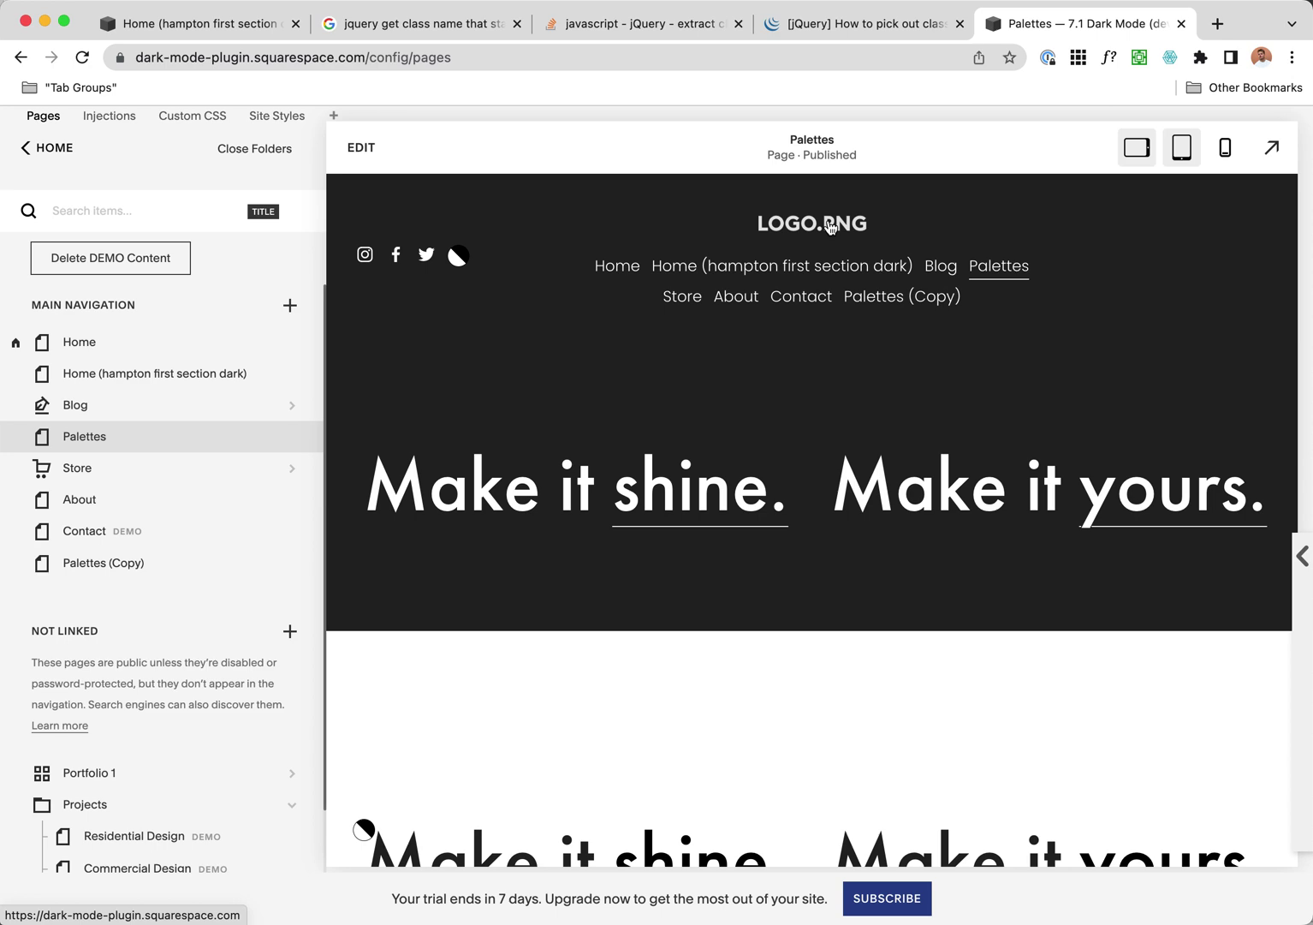
pyautogui.press('super+Tab')
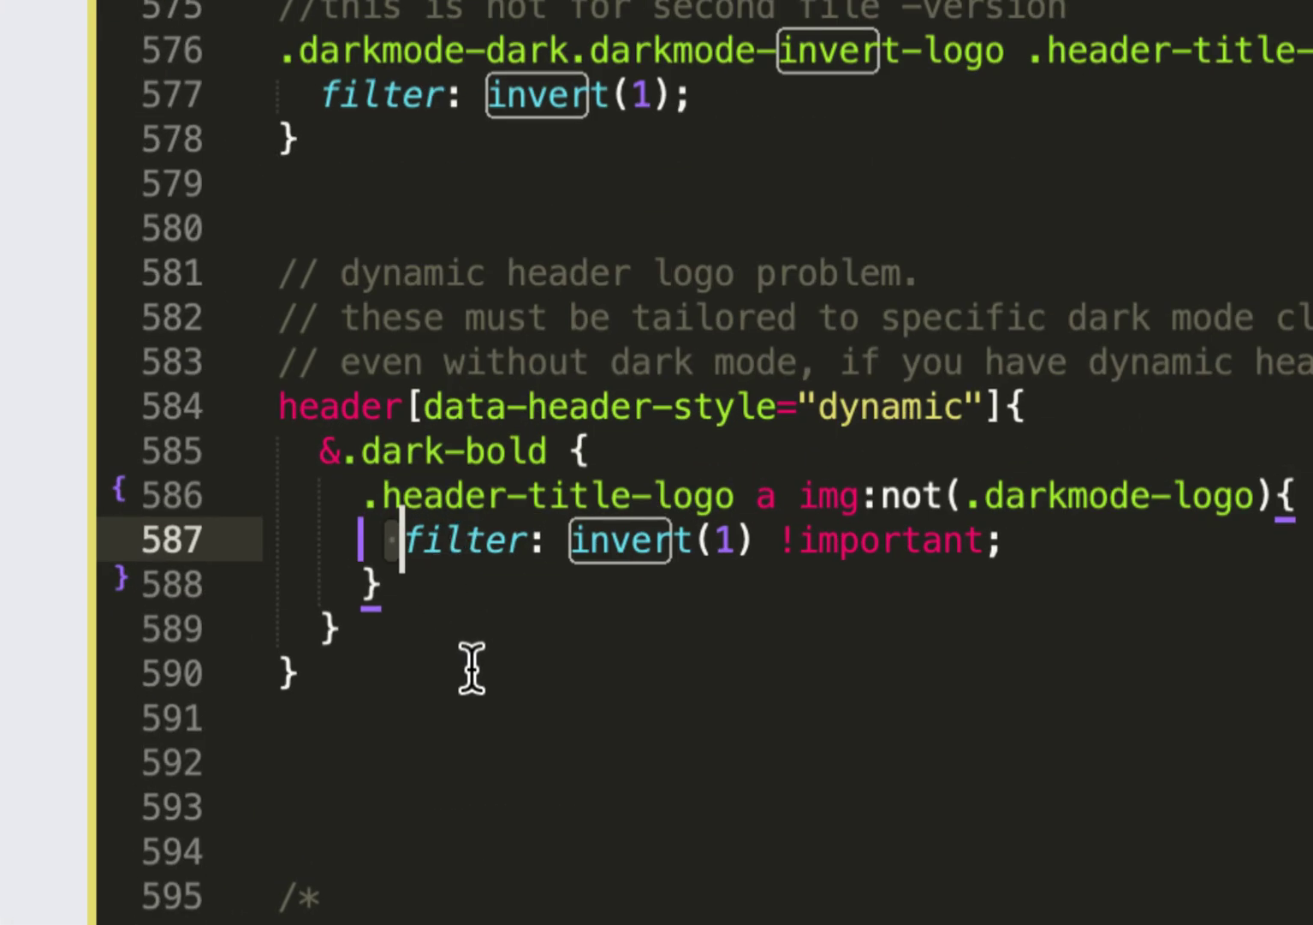
pyautogui.moveTo(472, 667); pyautogui.dragTo(294, 343)
pyautogui.click(328, 440)
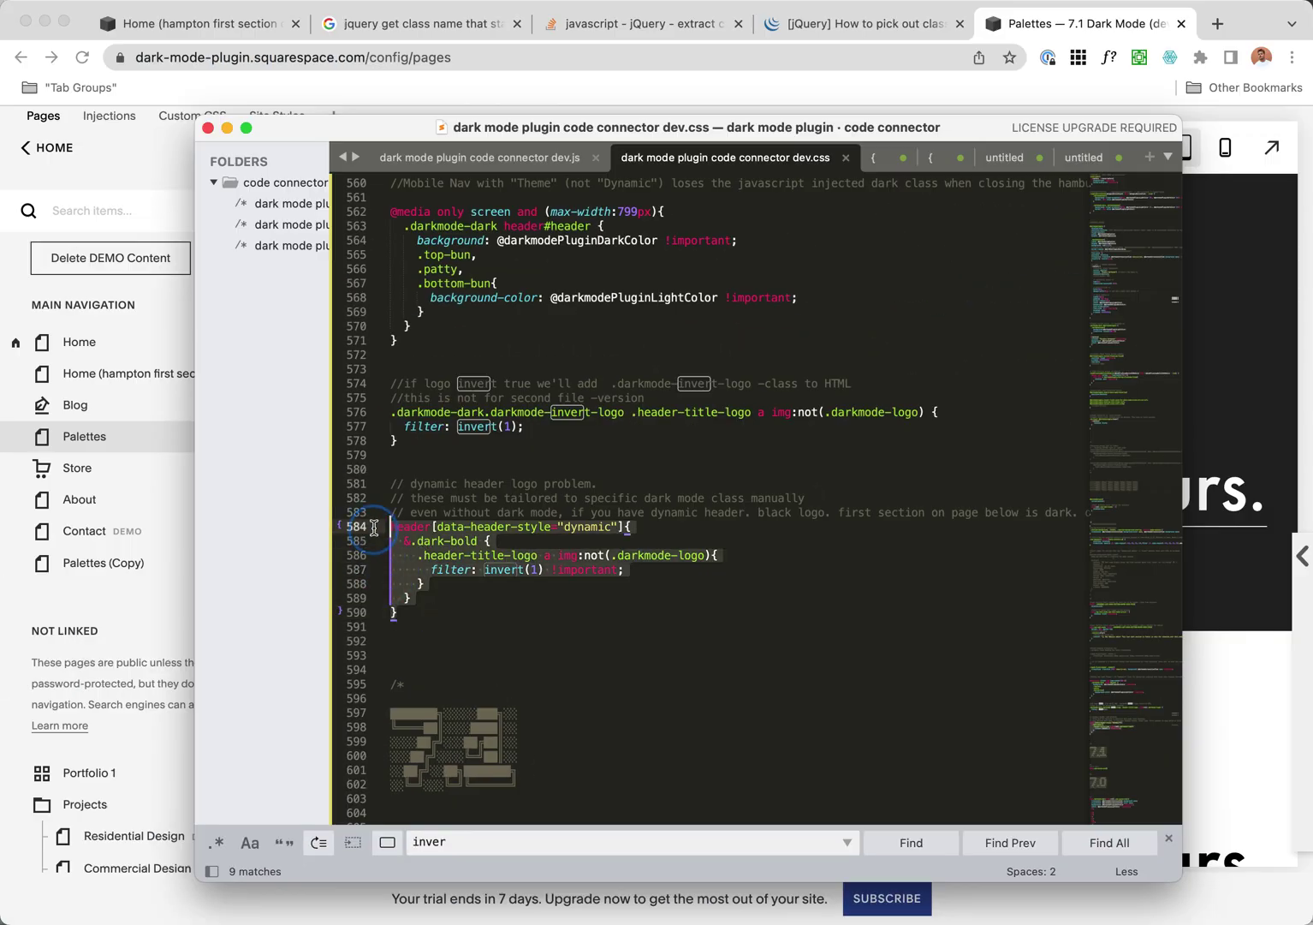
# Review the header[data-header-style="dynamic"] logo invert rule from start to closing brace
pyautogui.click(423, 599)
pyautogui.click(391, 525)
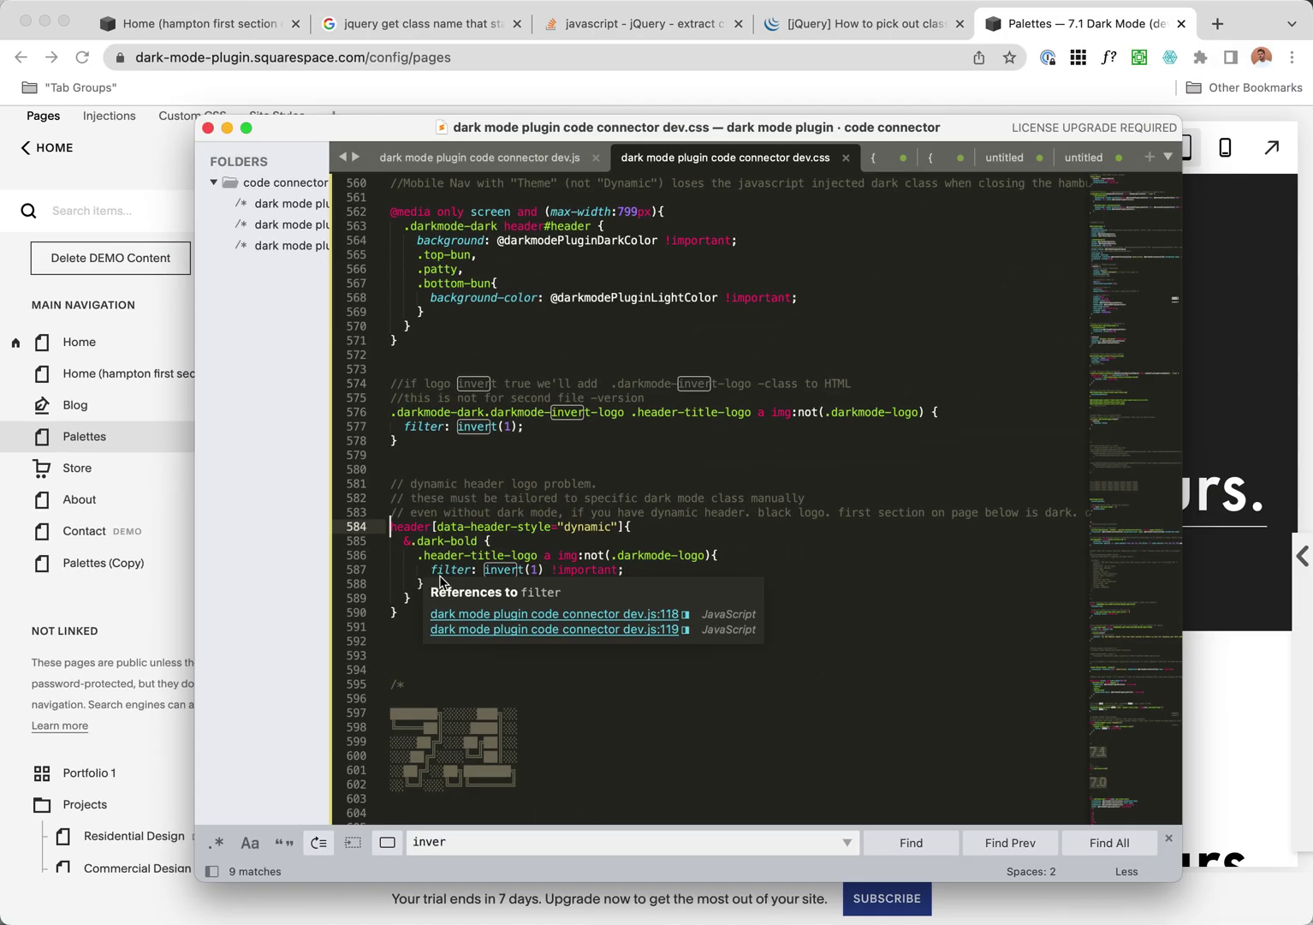
pyautogui.click(471, 522)
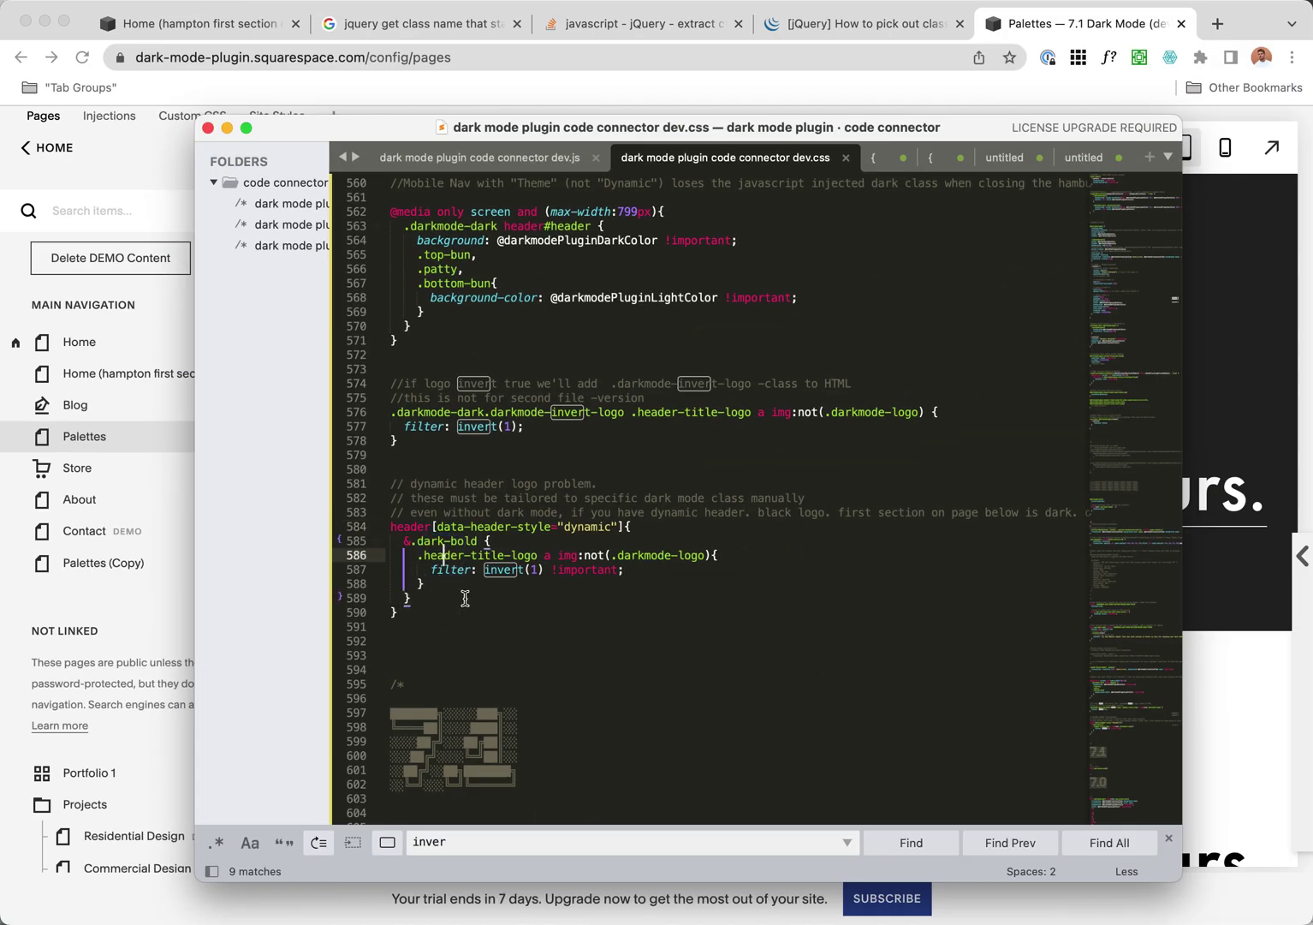
pyautogui.click(434, 611)
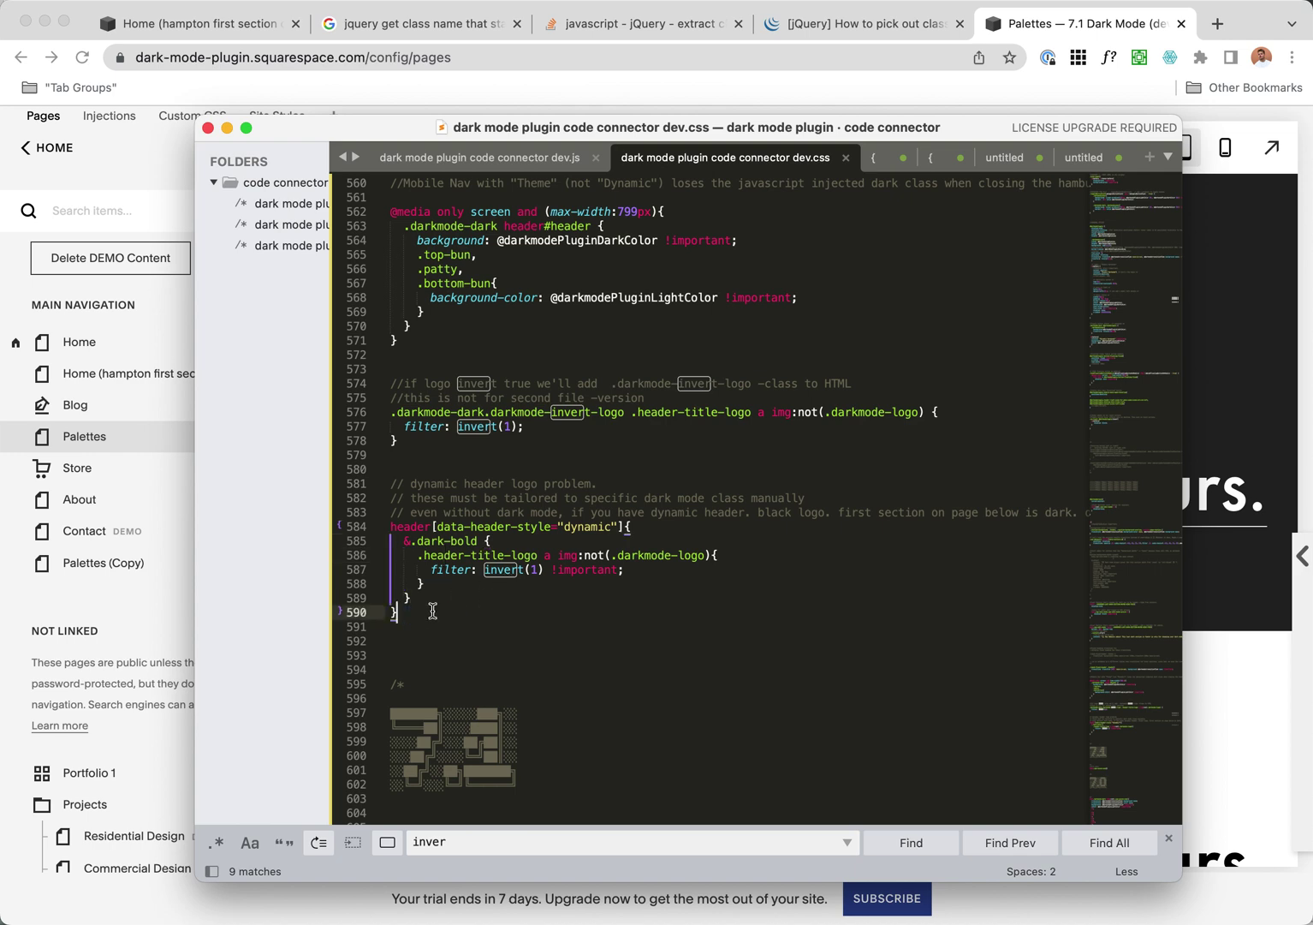
pyautogui.click(1267, 31)
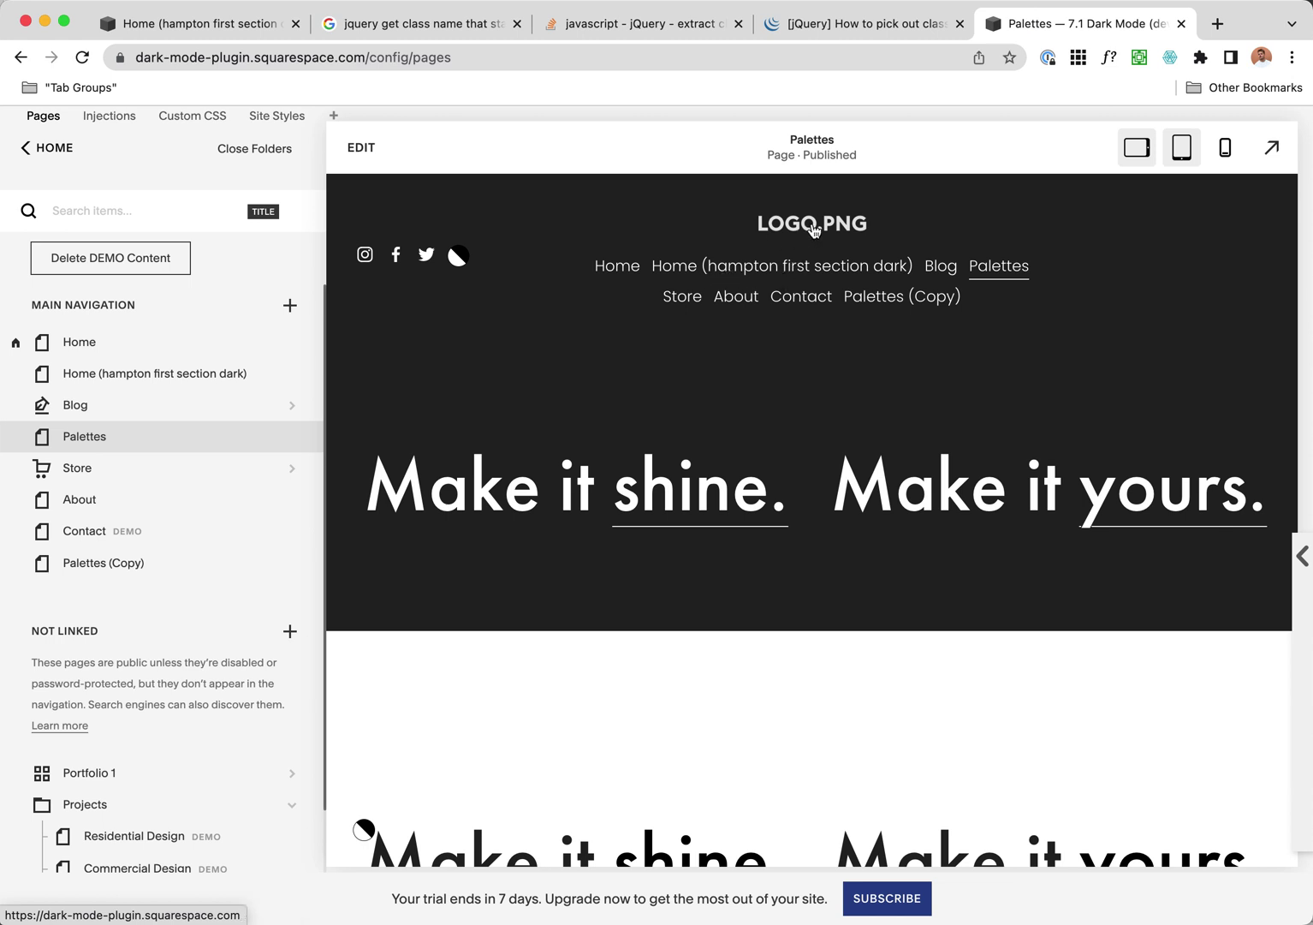
# Try the Bright 2, Dark 2, Darkest 1 and Darkest 2 themes on the first section
pyautogui.click(361, 147)
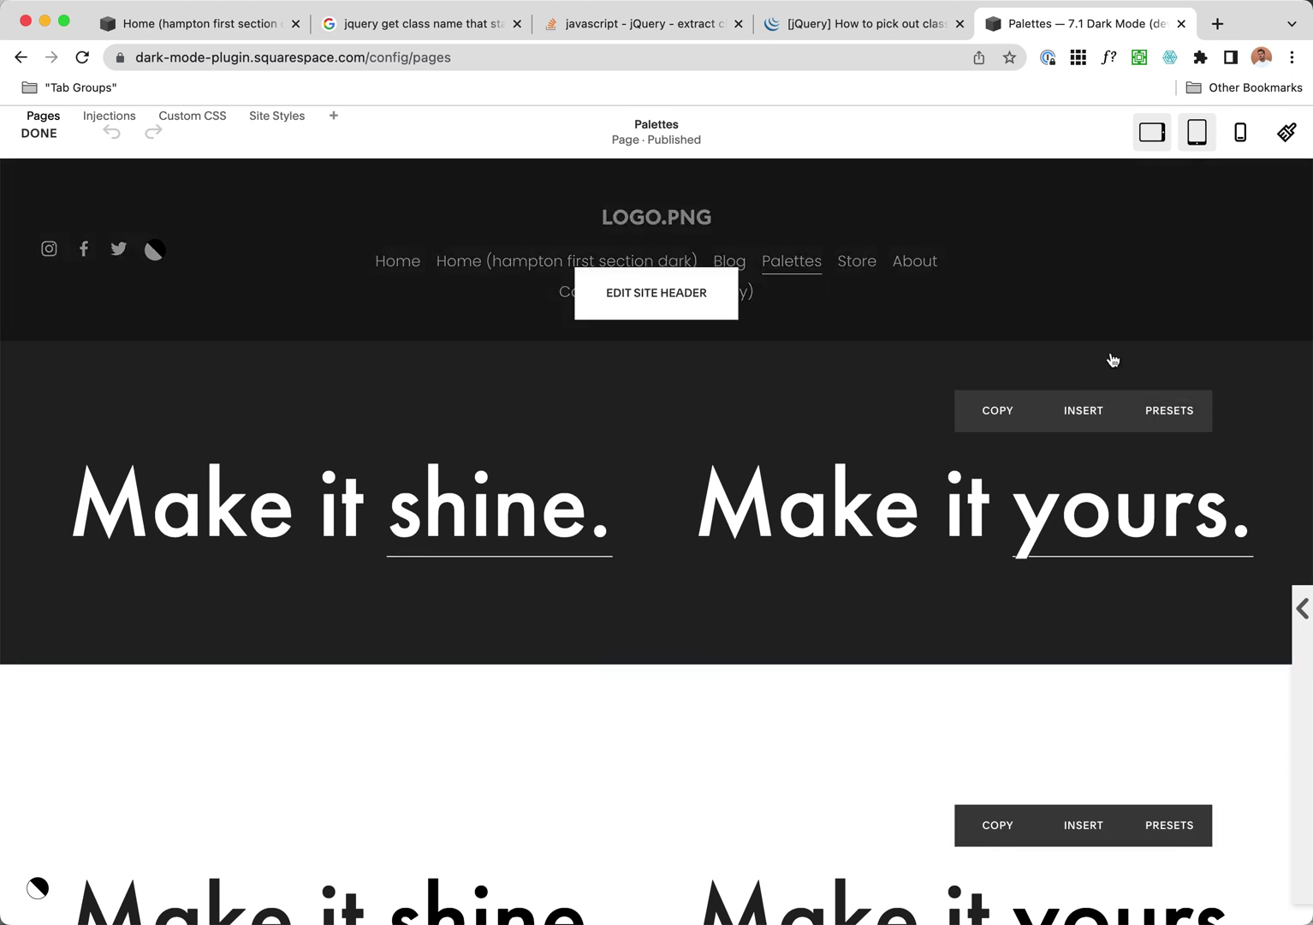
pyautogui.click(1113, 381)
pyautogui.click(1180, 355)
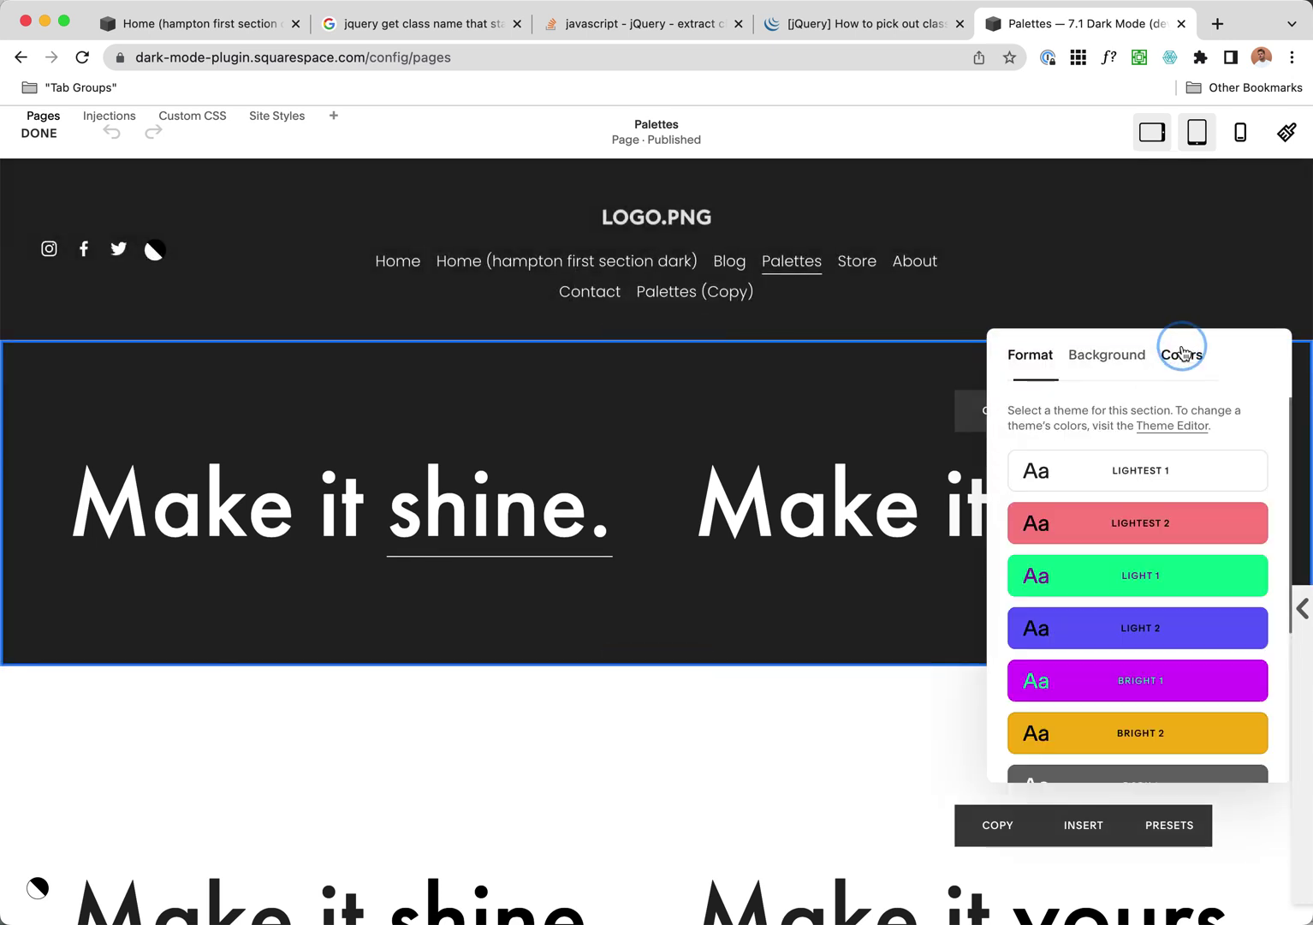
pyautogui.scroll(-2, 1197, 536)
pyautogui.click(1163, 634)
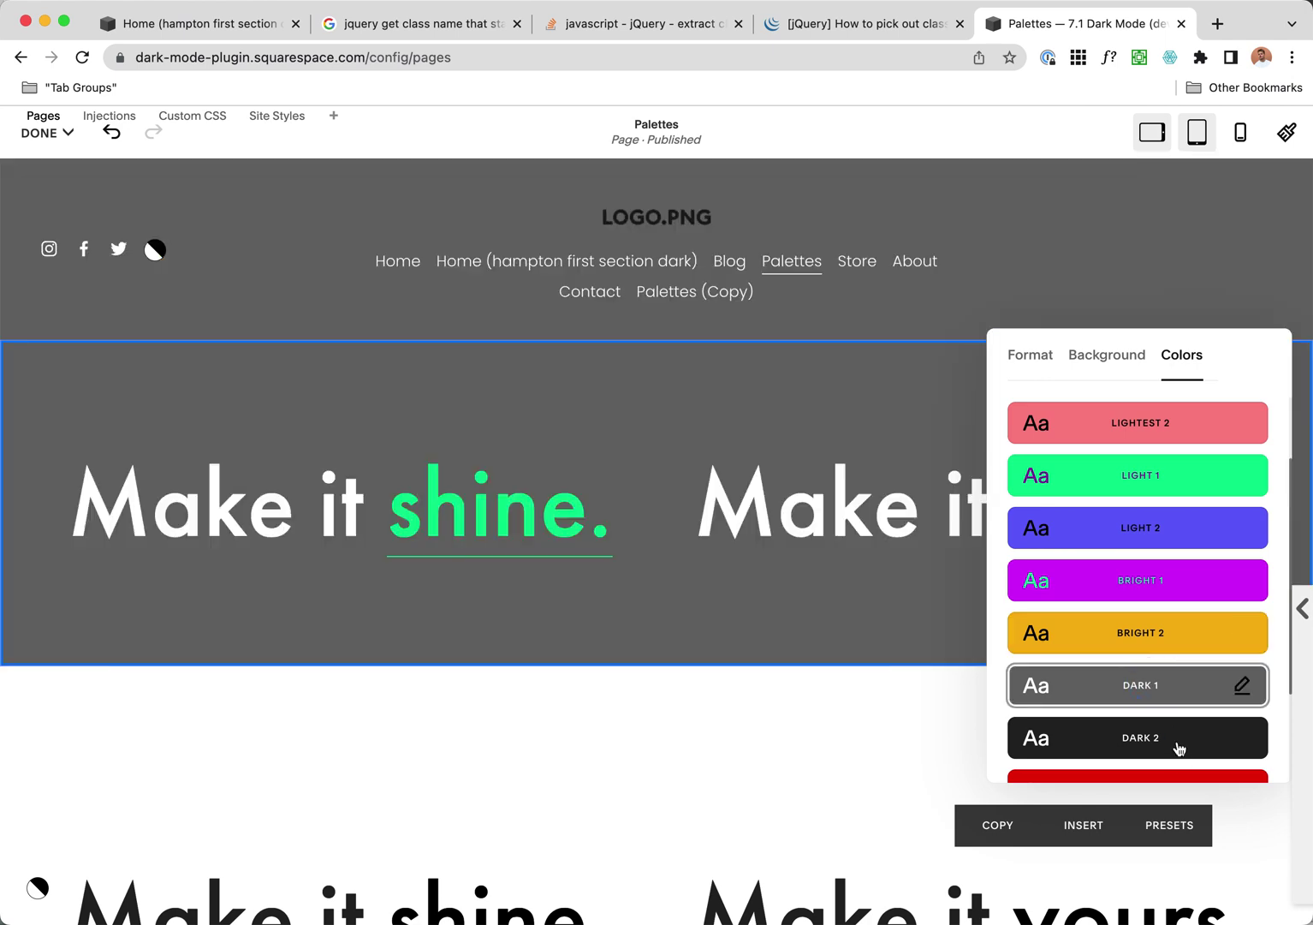
pyautogui.click(1173, 738)
pyautogui.scroll(-2, 1177, 745)
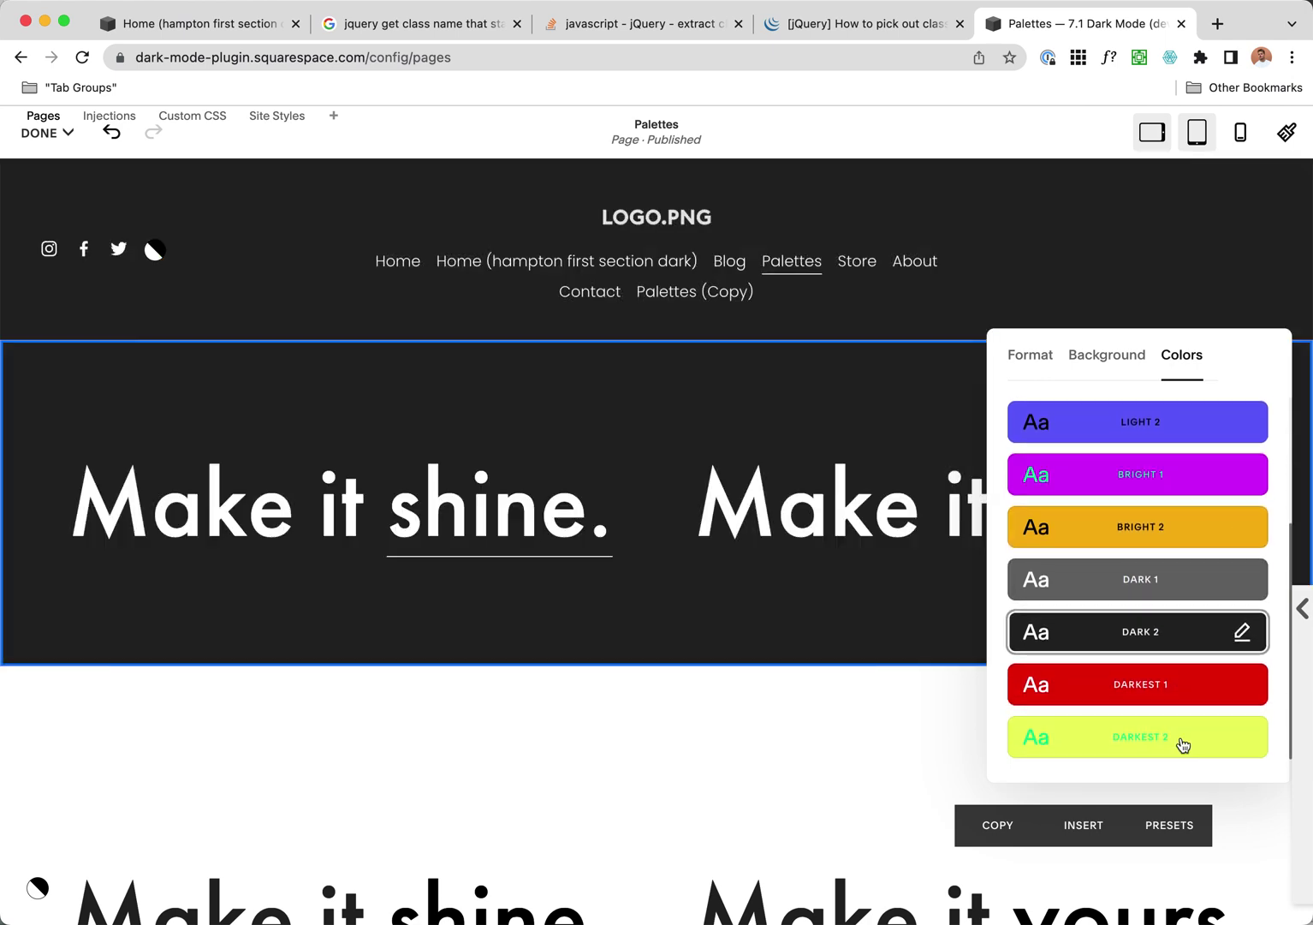
pyautogui.click(1173, 689)
pyautogui.click(1161, 741)
pyautogui.click(1173, 692)
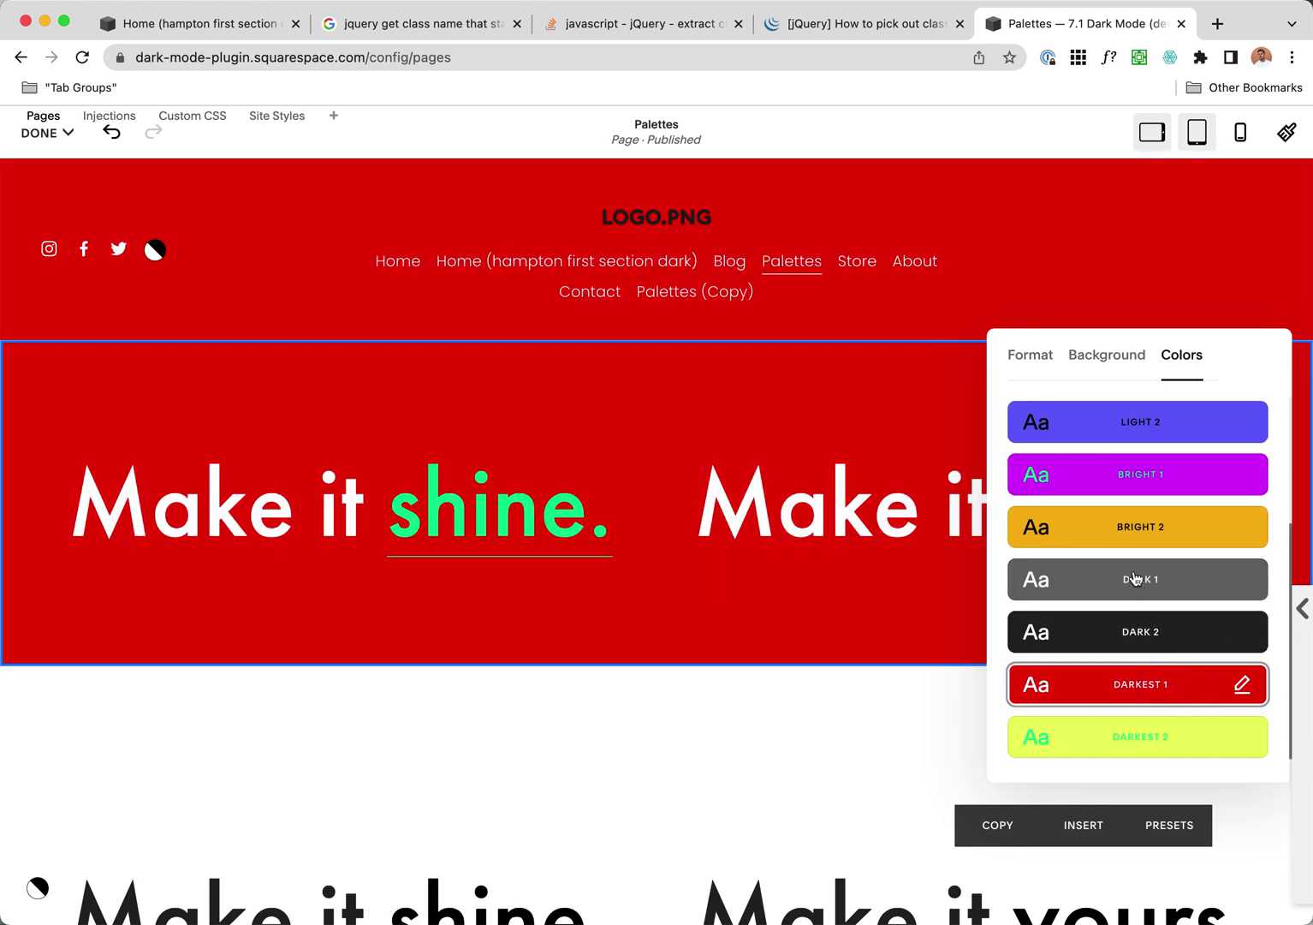
# Apply the Dark 1 theme to the section and save the page
pyautogui.click(1134, 579)
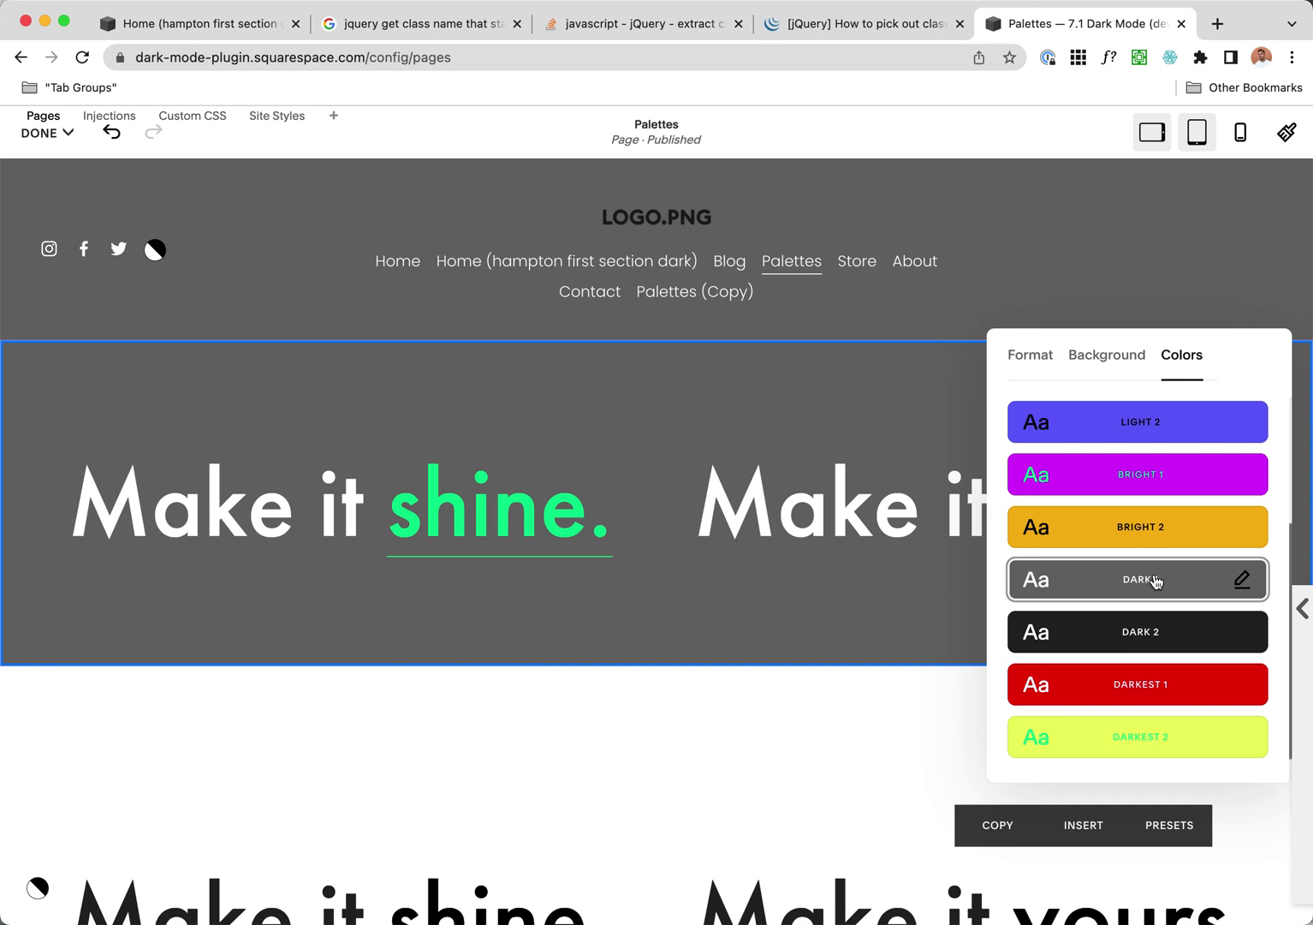
pyautogui.click(40, 138)
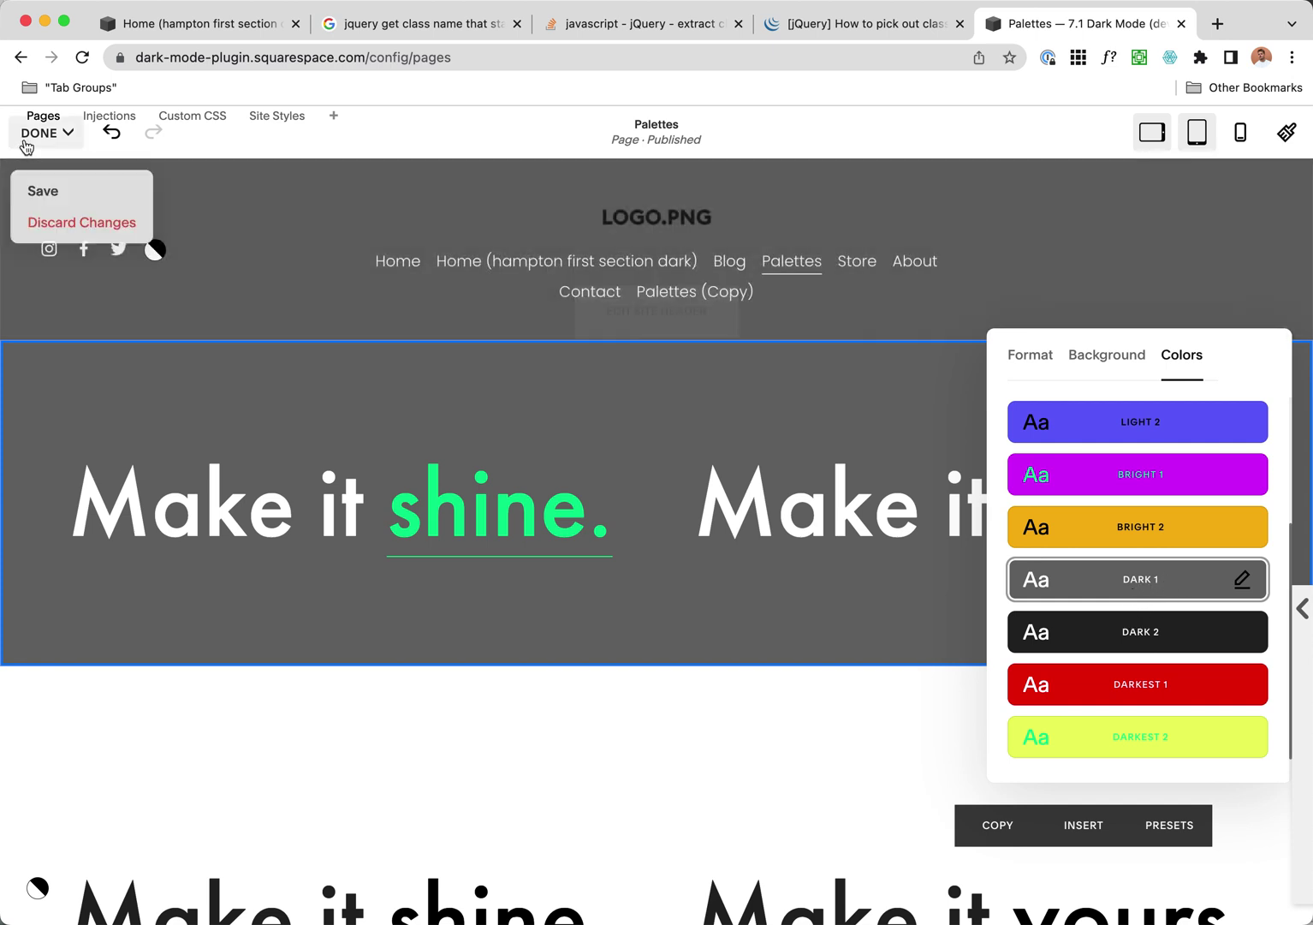
pyautogui.click(56, 197)
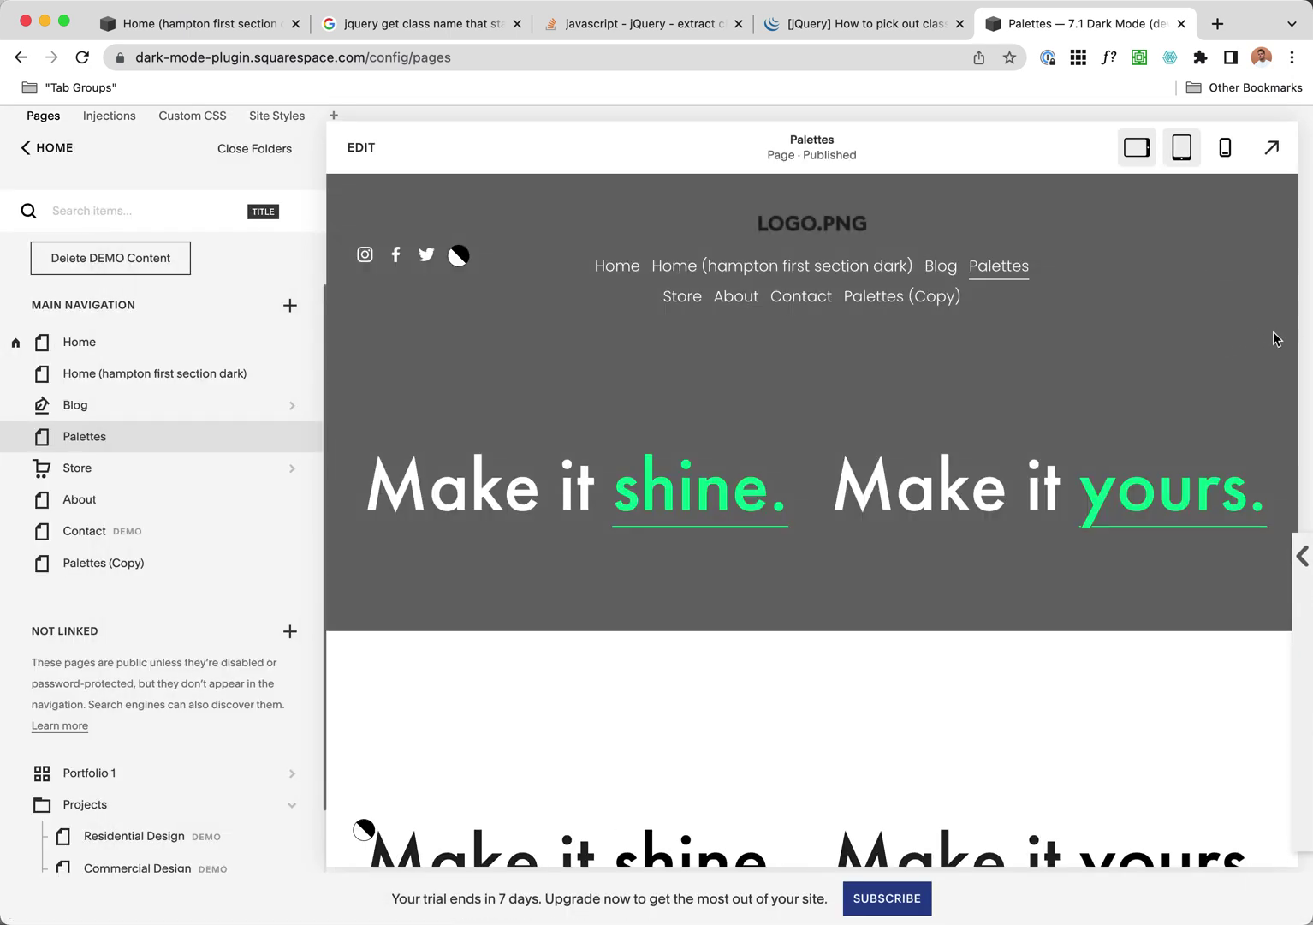
# Inspect the first section's content wrapper in DevTools and enlarge the panel
pyautogui.press('super+shift+c')
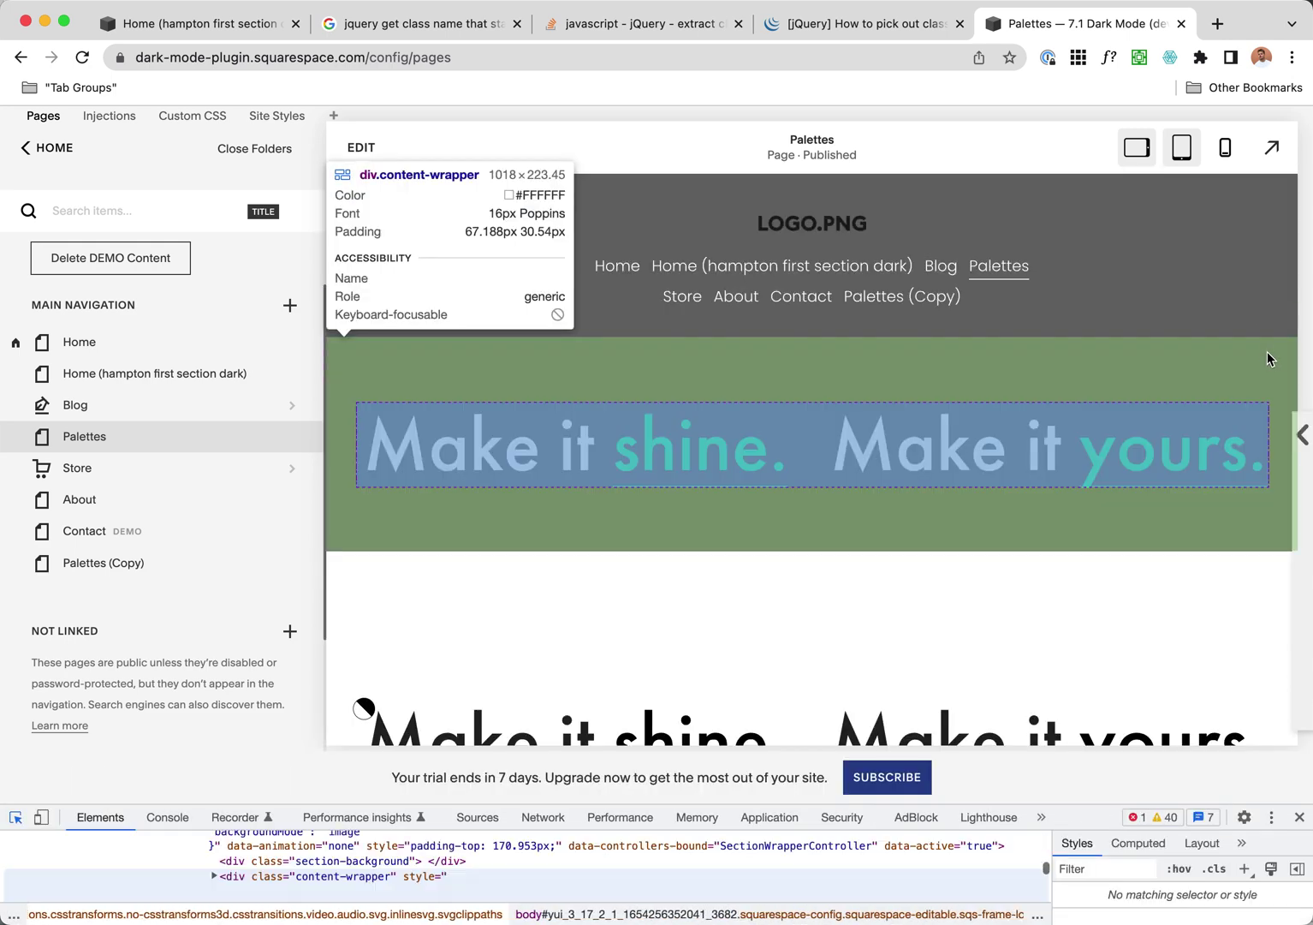
pyautogui.click(1273, 363)
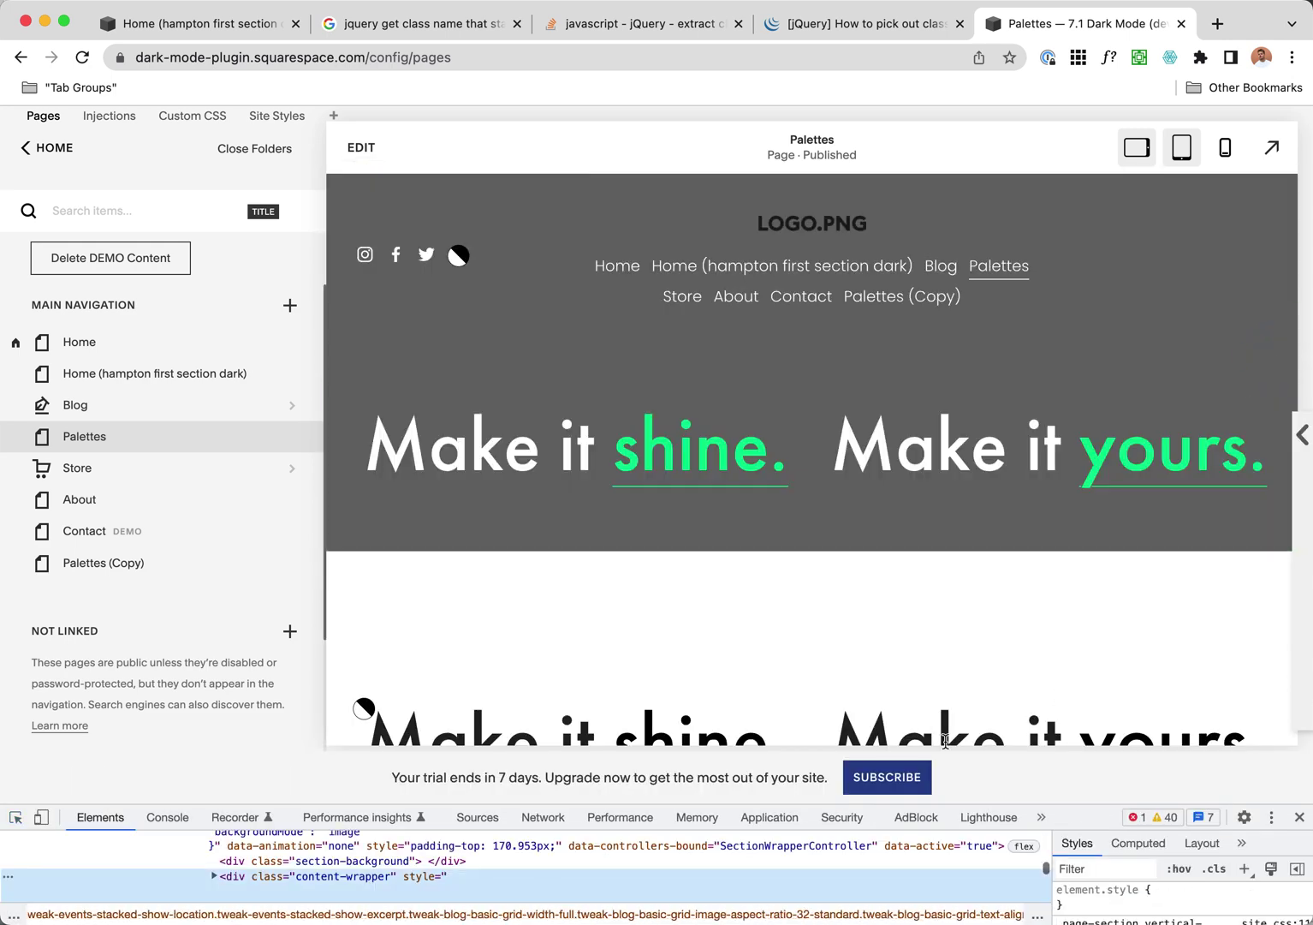
pyautogui.moveTo(1113, 814); pyautogui.dragTo(1096, 670)
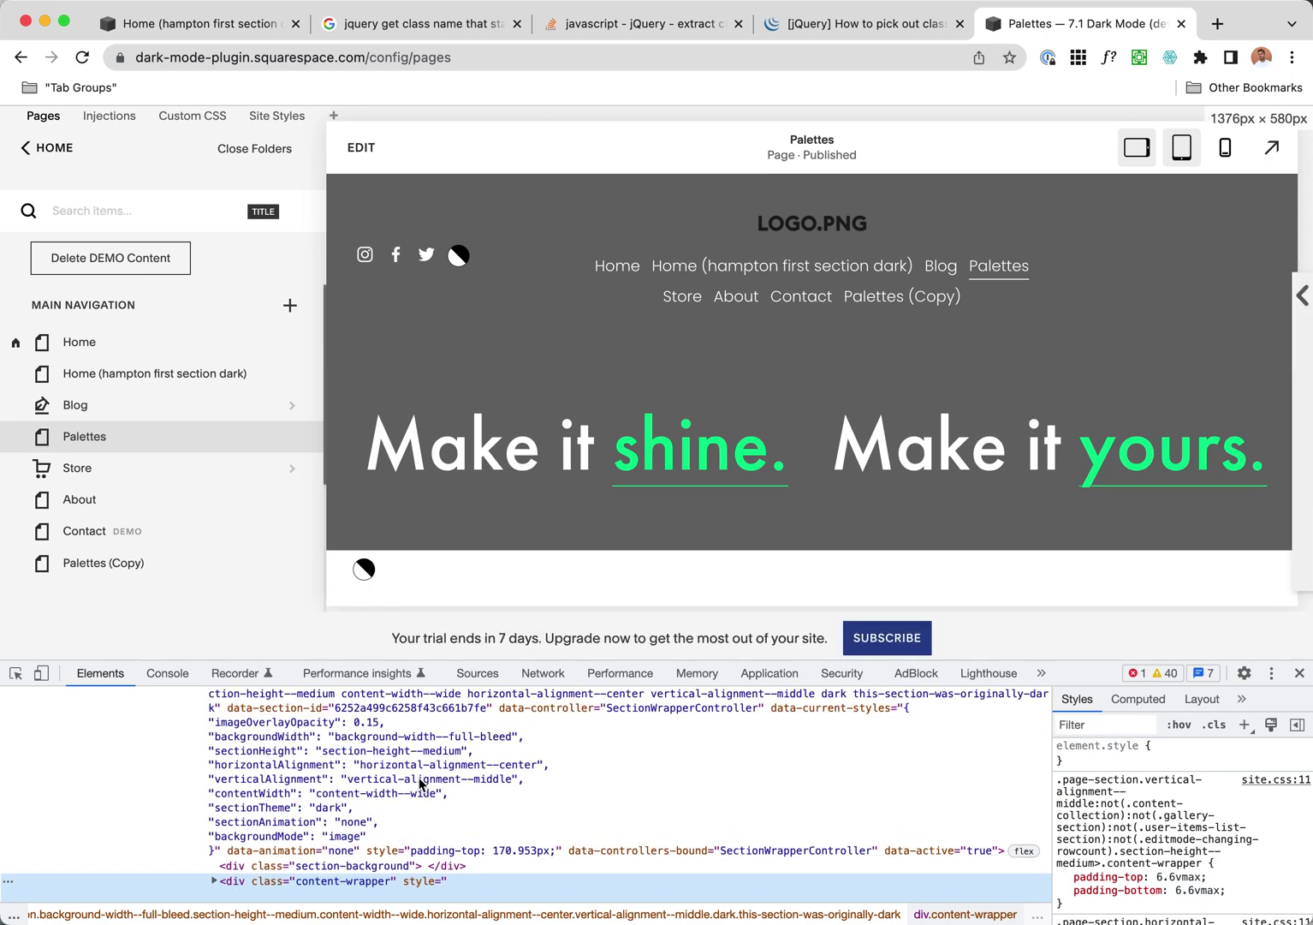
pyautogui.scroll(10, 375, 781)
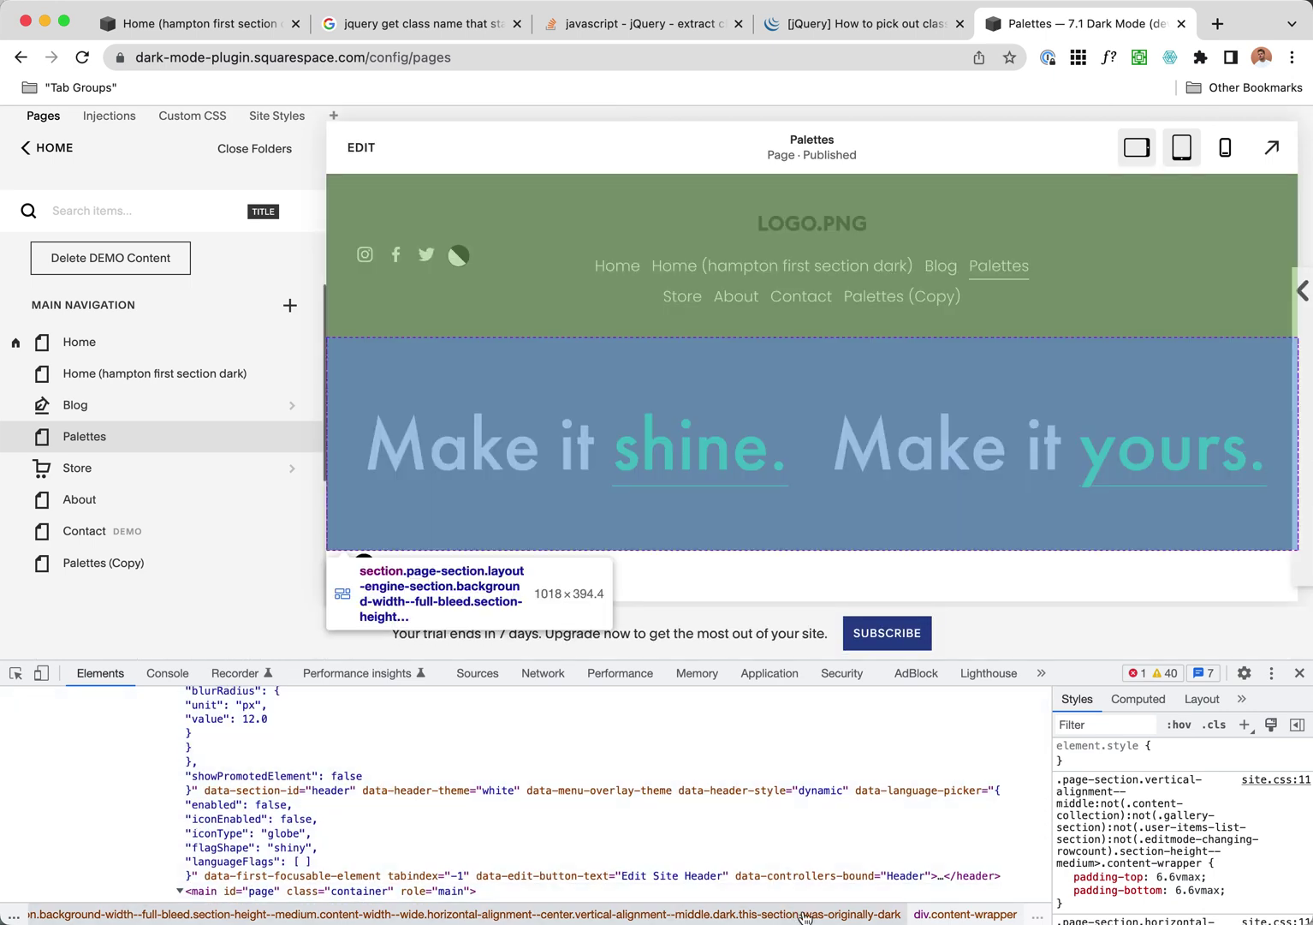
# Select the first section element and highlight 'dark' in its class attribute
pyautogui.click(805, 914)
pyautogui.scroll(3, 428, 783)
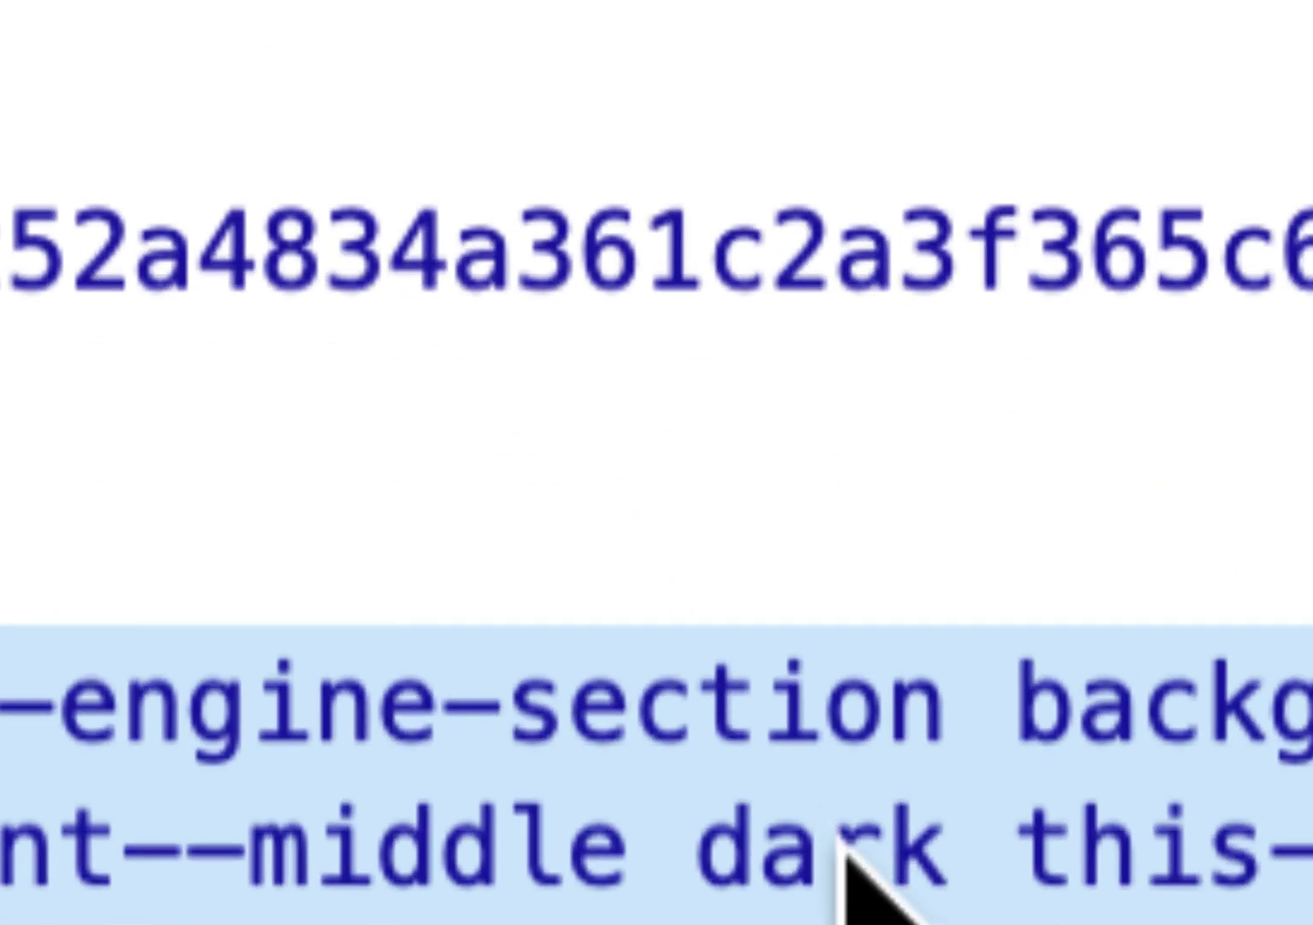
pyautogui.click(839, 828)
pyautogui.click(843, 847)
pyautogui.doubleClick(844, 850)
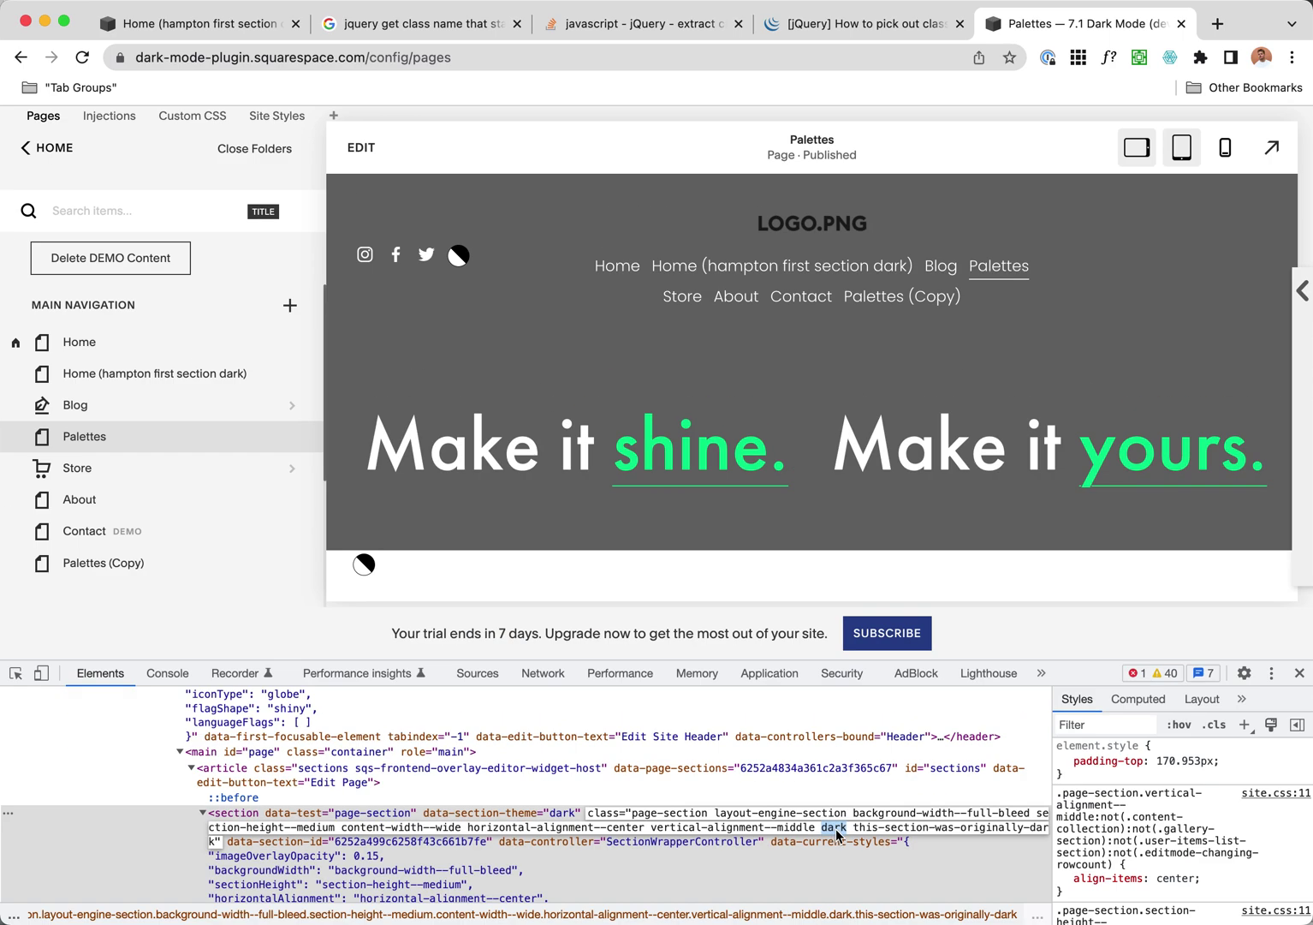
# Add &.dark as a second selector after &.dark-bold and save the CSS file
pyautogui.press('super+Tab')
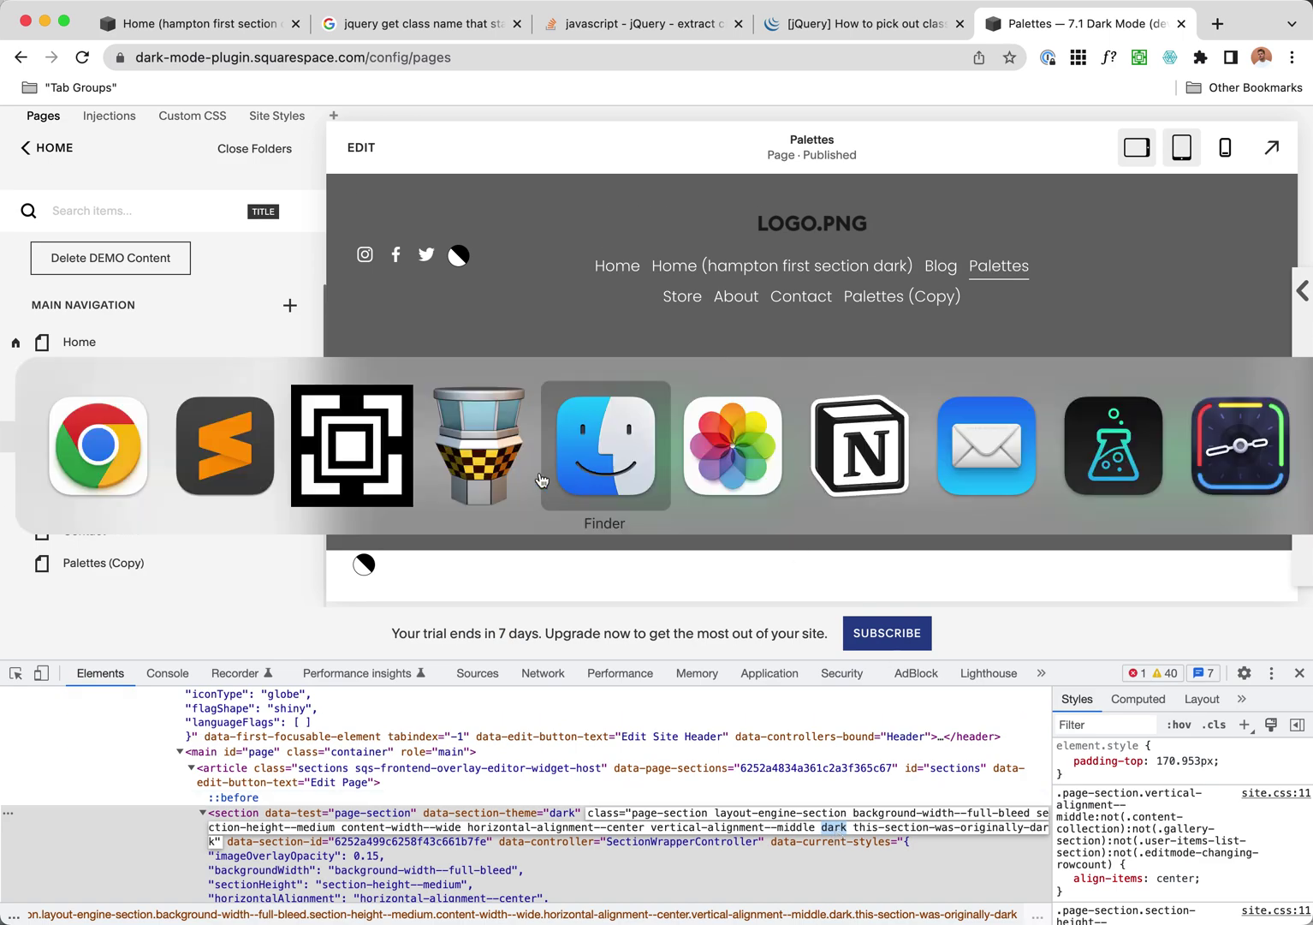
pyautogui.click(247, 473)
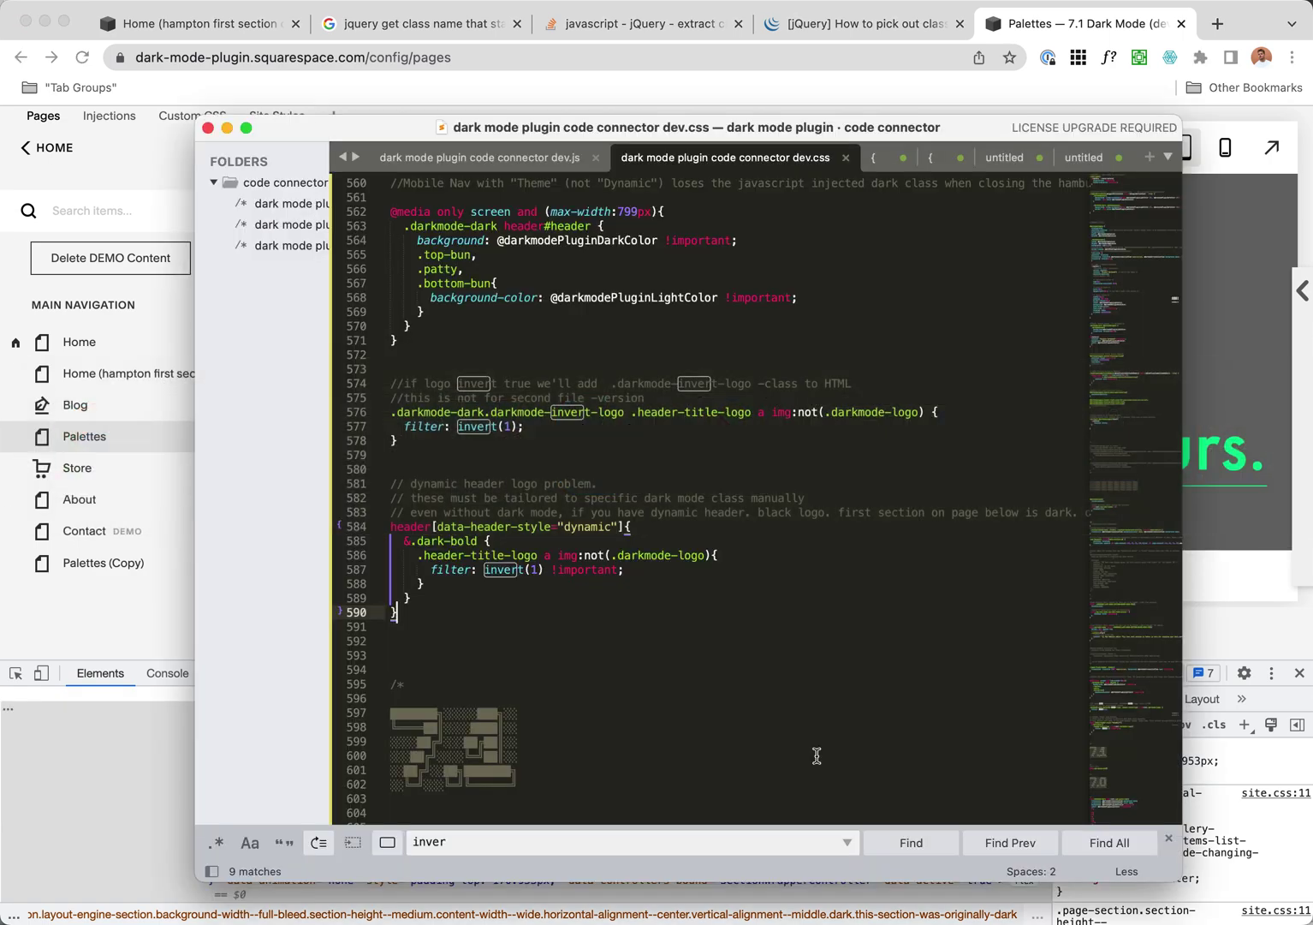
pyautogui.click(478, 542)
pyautogui.write('.')
pyautogui.press('Return')
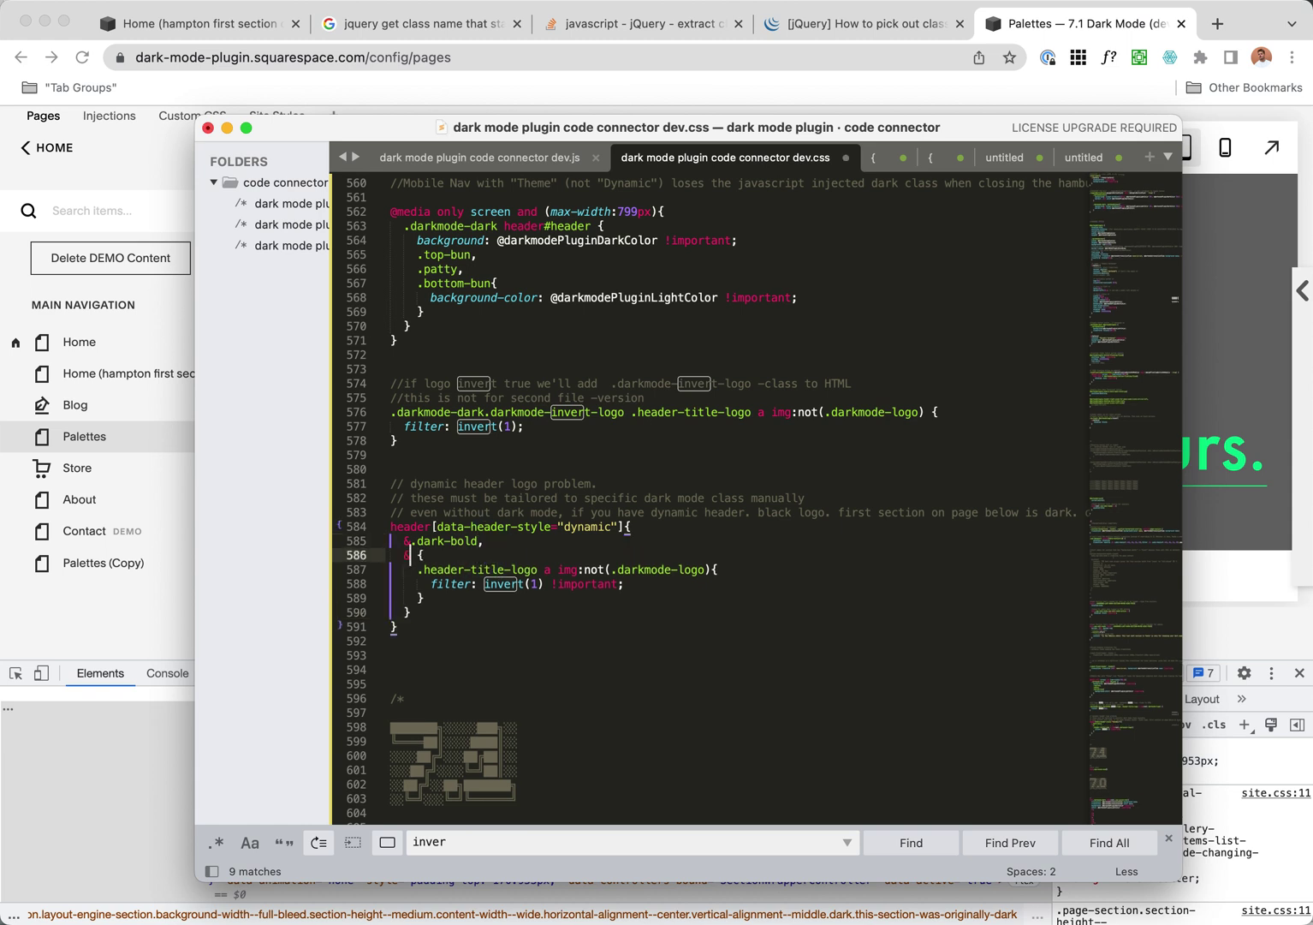
pyautogui.write('&.dark')
pyautogui.click(995, 115)
pyautogui.moveTo(980, 238); pyautogui.dragTo(982, 290)
pyautogui.press('cmd+s')
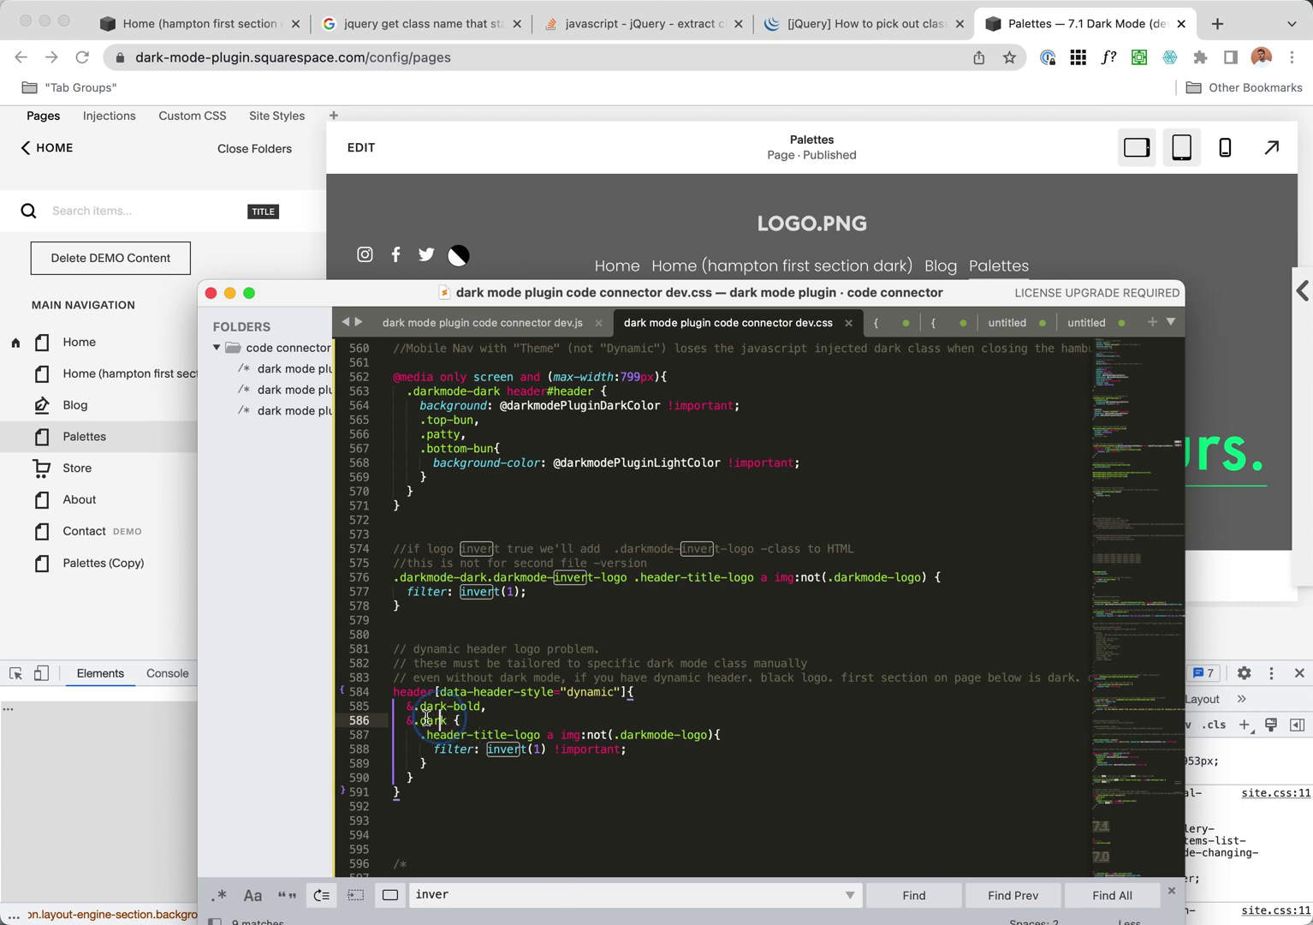
# Review the new .dark-bold and .dark selectors on lines 585–586
pyautogui.moveTo(404, 708); pyautogui.dragTo(449, 724)
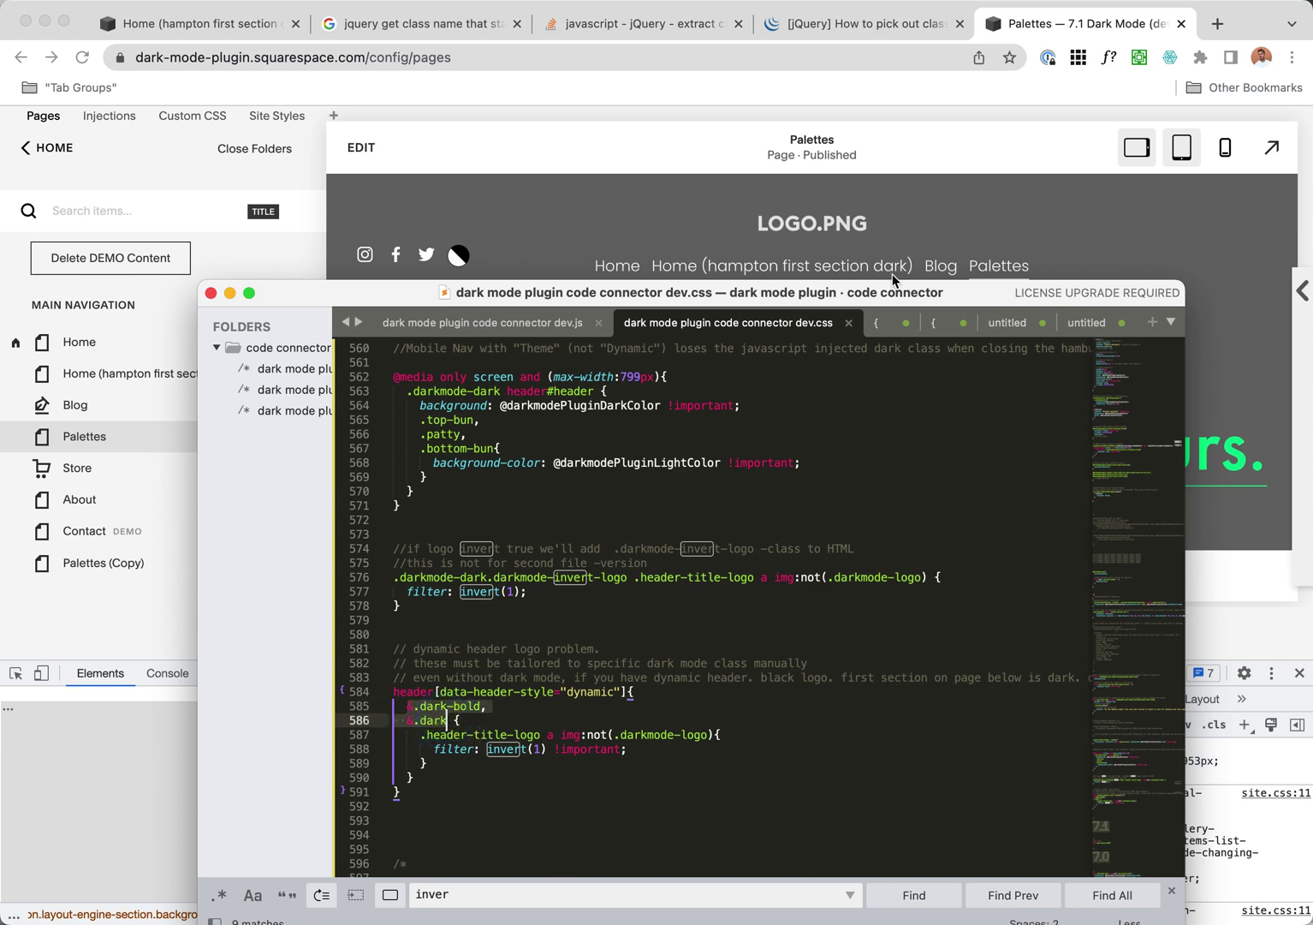
pyautogui.moveTo(896, 299); pyautogui.dragTo(926, 296)
pyautogui.click(457, 720)
pyautogui.press('Right')
pyautogui.press('Right')
pyautogui.press('Right')
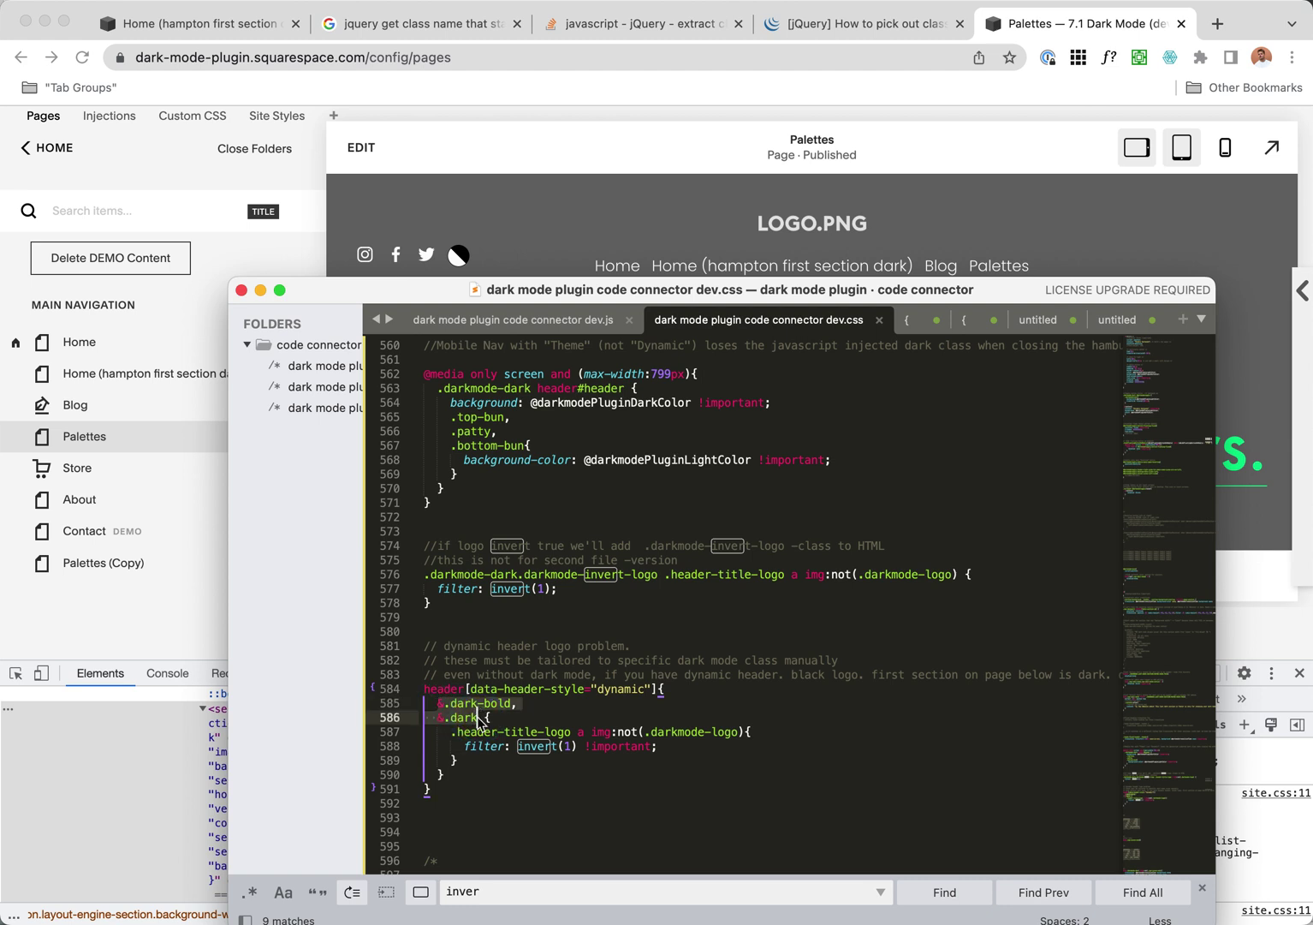
pyautogui.press('Right')
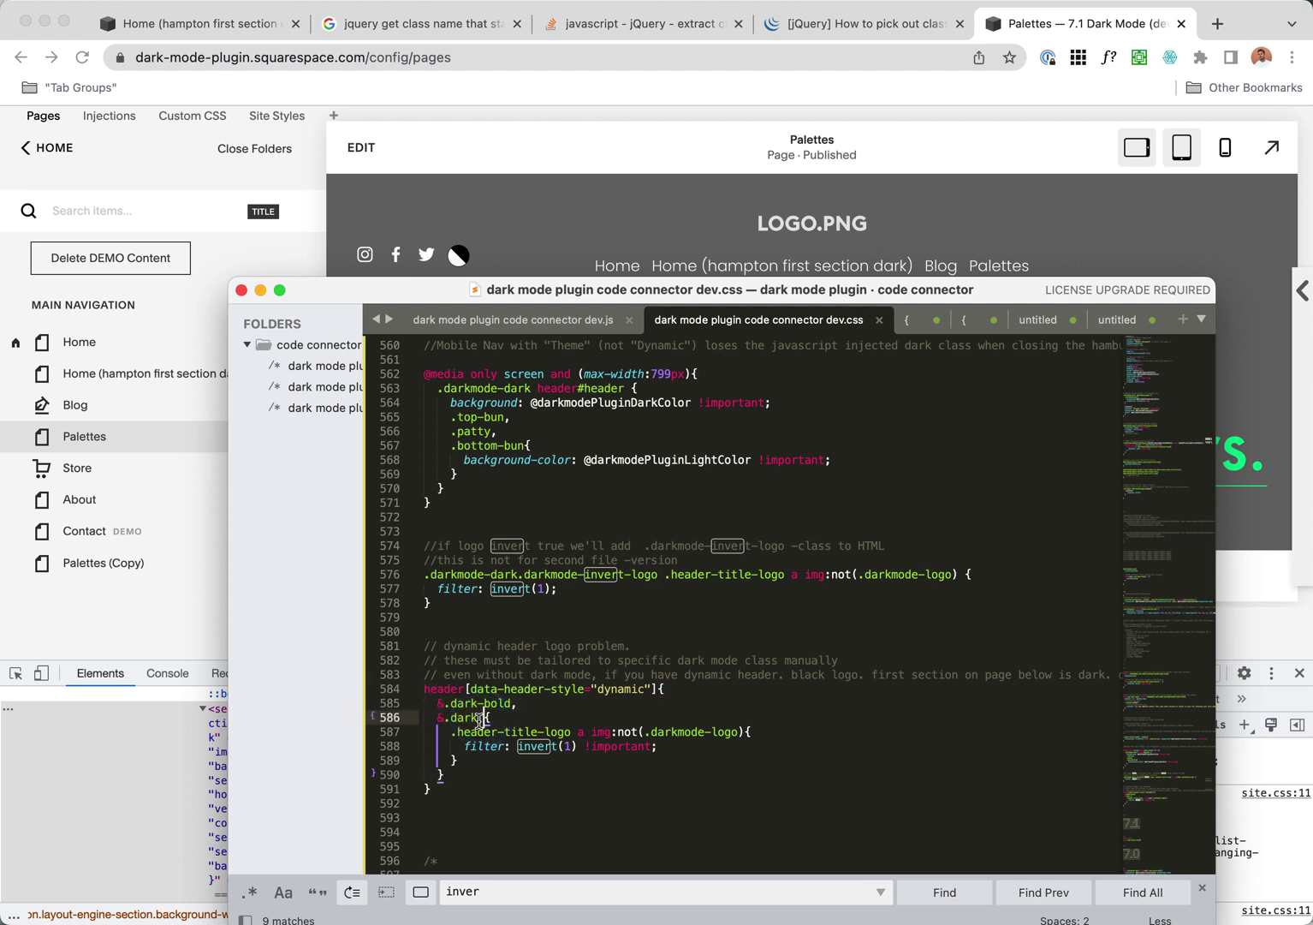